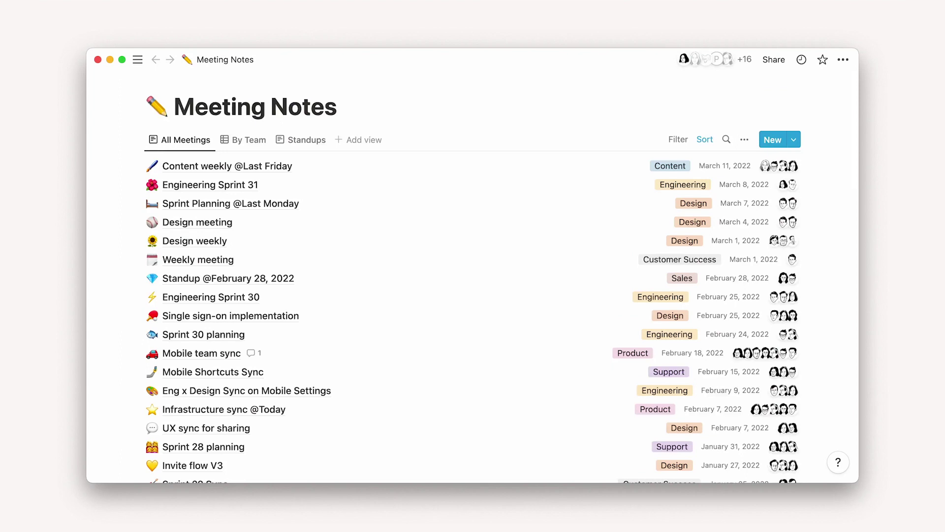
- Scroll down through the Meeting Notes database entries
scroll(501, 276, down, 10)
scroll(501, 276, down, 5)
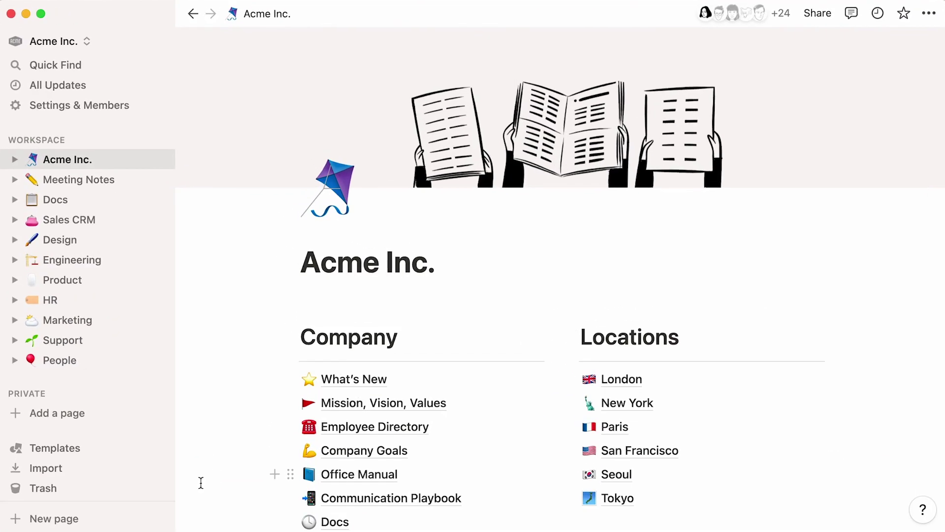
- Add a /database line below the page title, then create a new sub-page under Marketing
click(494, 270)
key(Return)
text(/database)
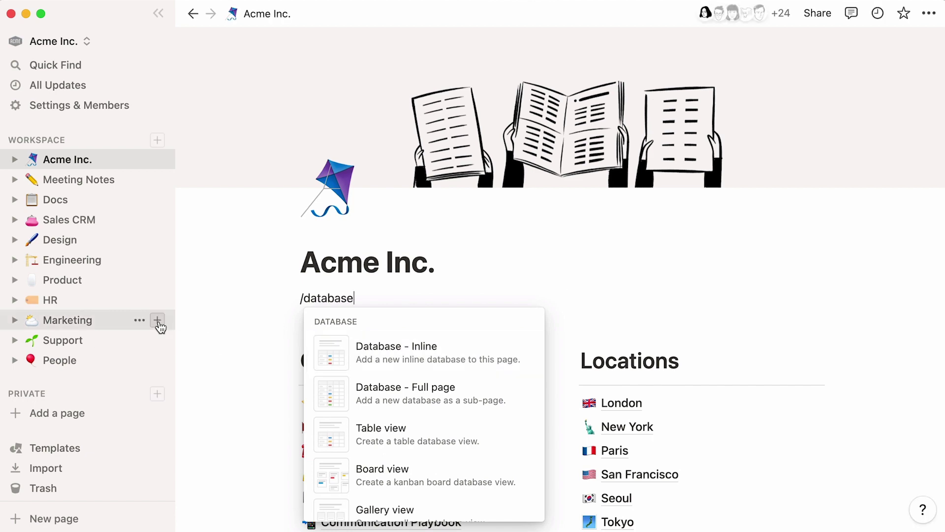
click(158, 321)
scroll(159, 321, down, 3)
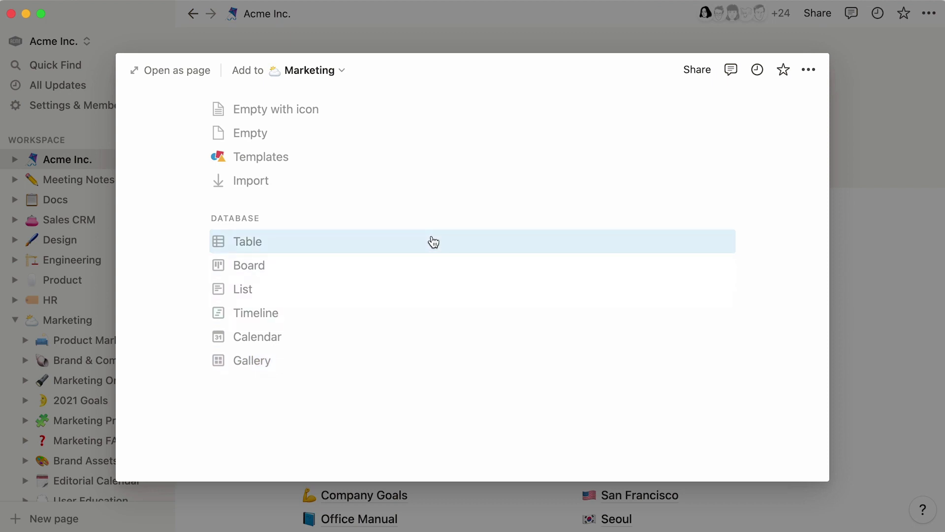
- Make the new page a Table backed by a new database, and collapse the sidebar
click(434, 242)
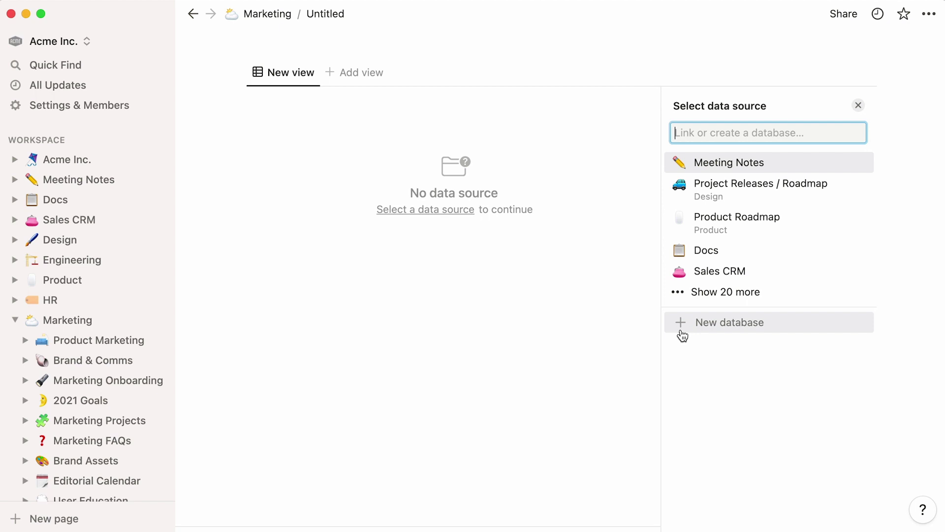
click(682, 334)
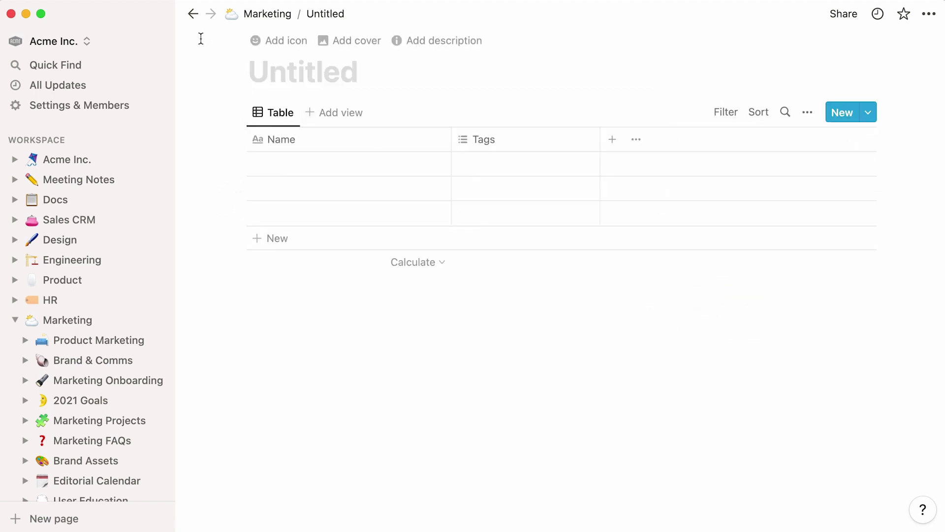
click(166, 16)
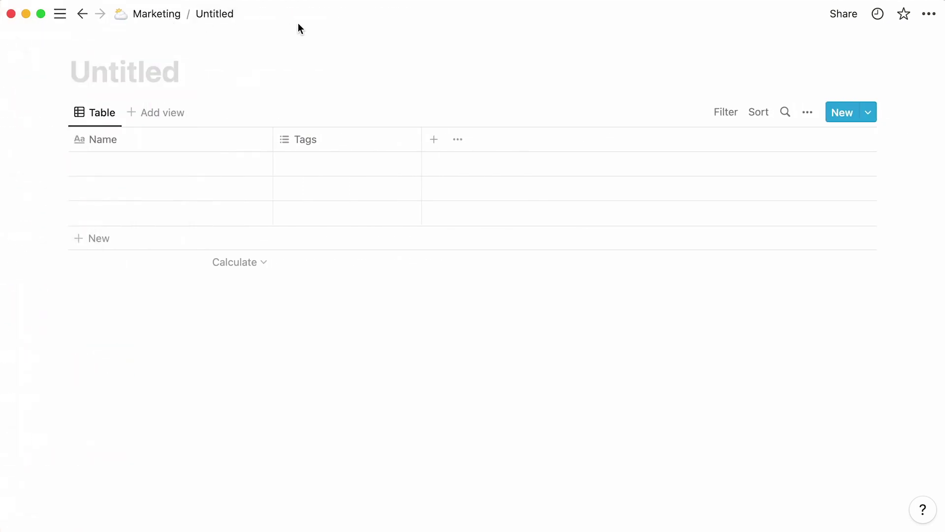
- Name the untitled database page 'Editorial Calendar'
click(175, 72)
text(Editorial Calendar)
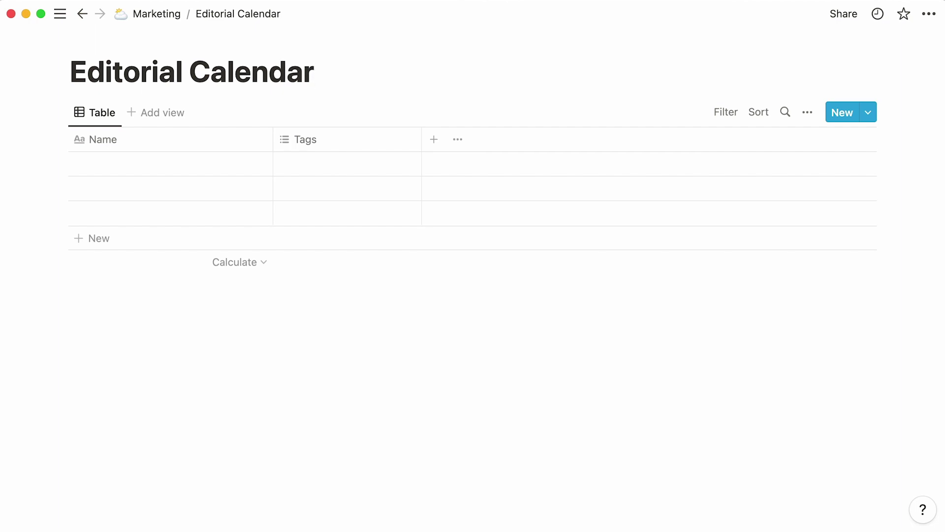
mouse_move(175, 74)
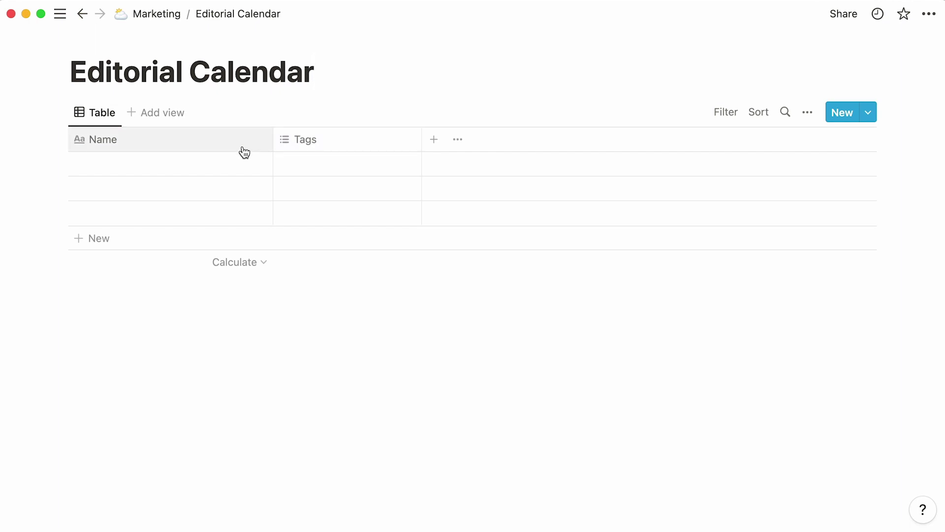
- Fill the three Name cells, starting with 'Tips & Tricks for Acme Pros', pasting the other titles
click(188, 163)
text(Tips & Tricks for Acme Pros)
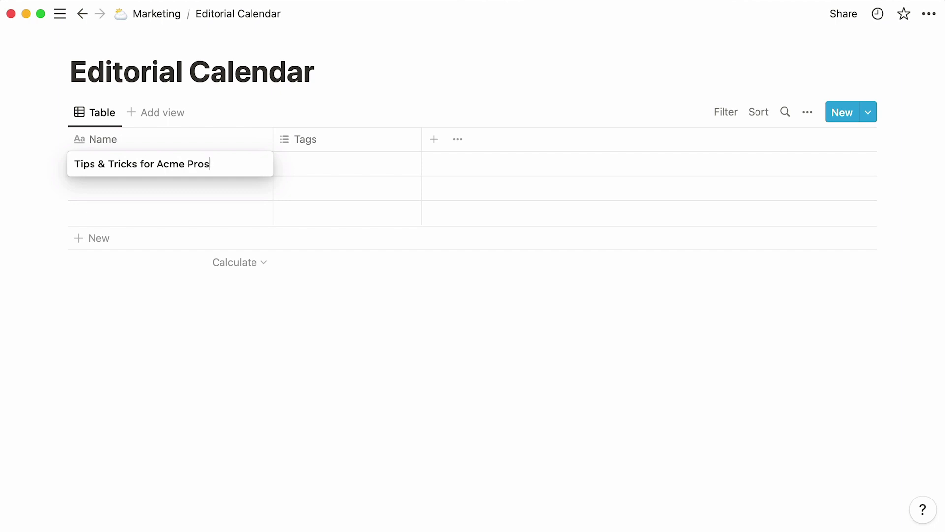
key(Return)
text(10 ways to re-engage users with drip email campaigns)
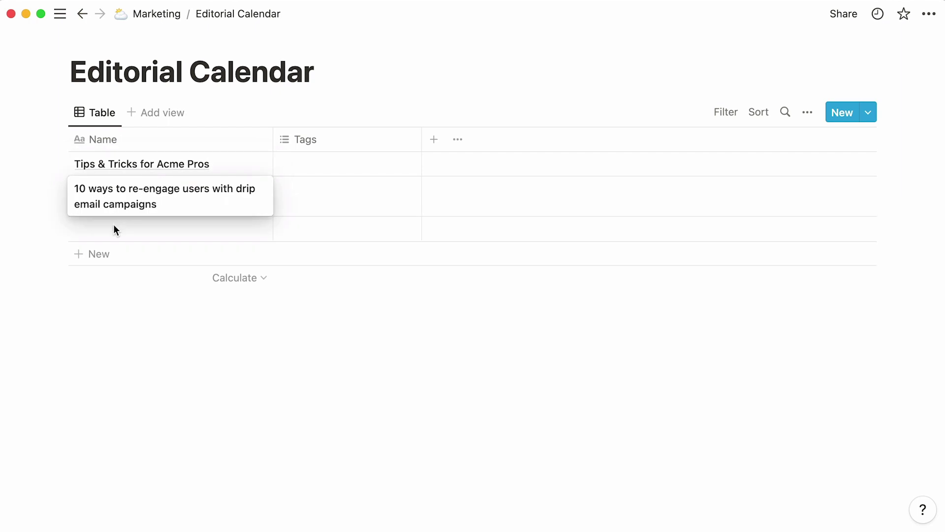
key(Escape)
click(113, 223)
text(How Acme is saving the giant iguanas of Roatán)
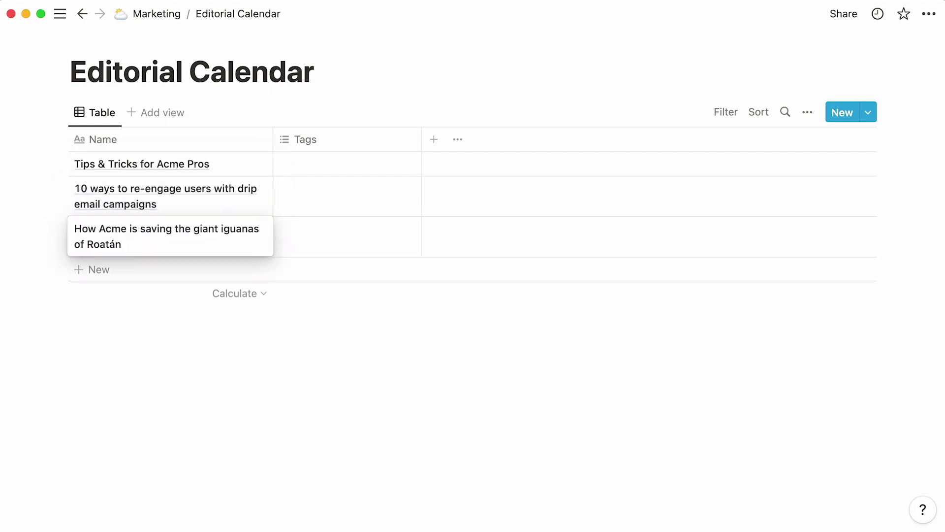
key(Escape)
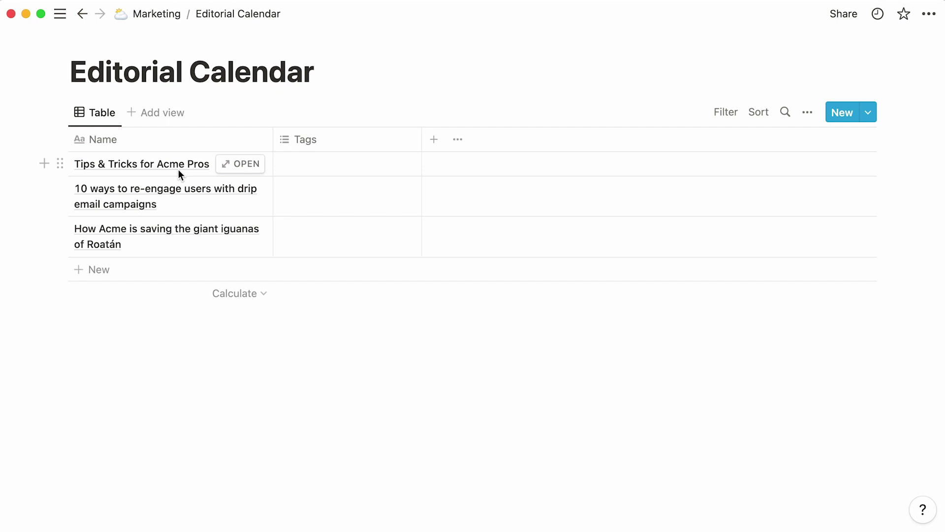
- Open the Tips & Tricks for Acme Pros entry and add a 'First Draft' heading and 'Lorem Ipsum' text
click(229, 170)
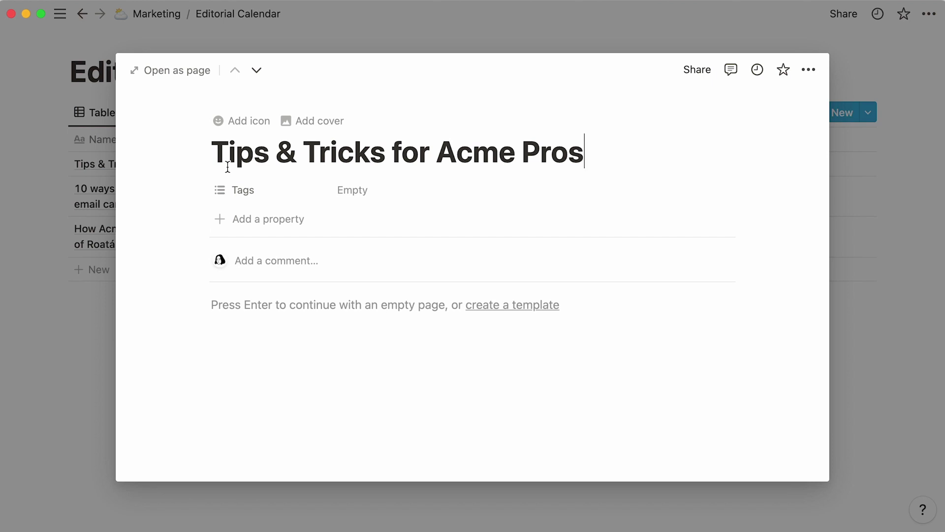
key(Return)
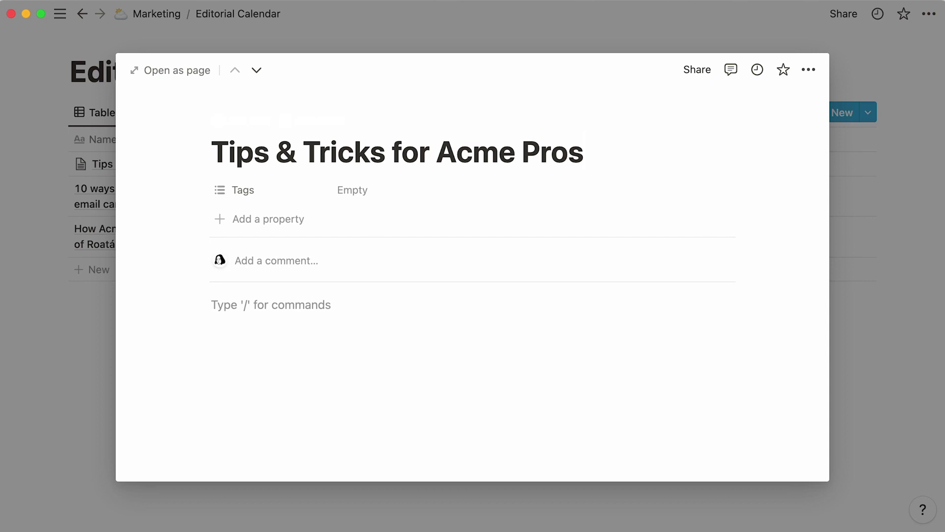
text(# First Draf)
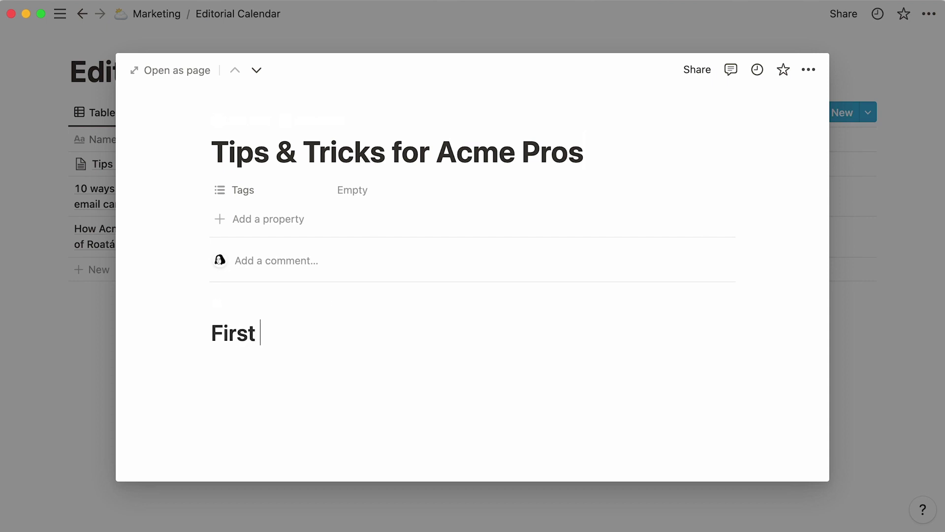
text(t)
key(Return)
text(Lorem Ipsum)
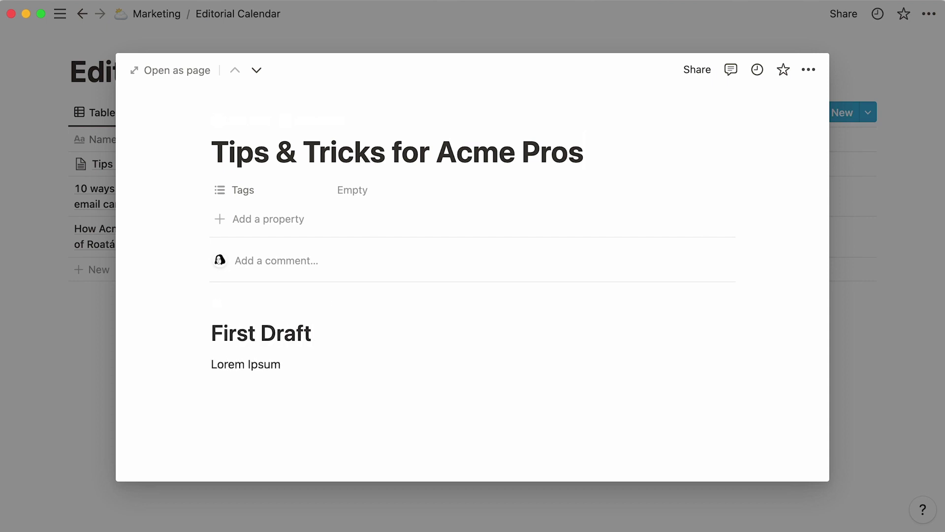
- Turn a 'Visuals' line into a sub-page with the accordion emoji icon
key(Return)
text(Visuals/turnp)
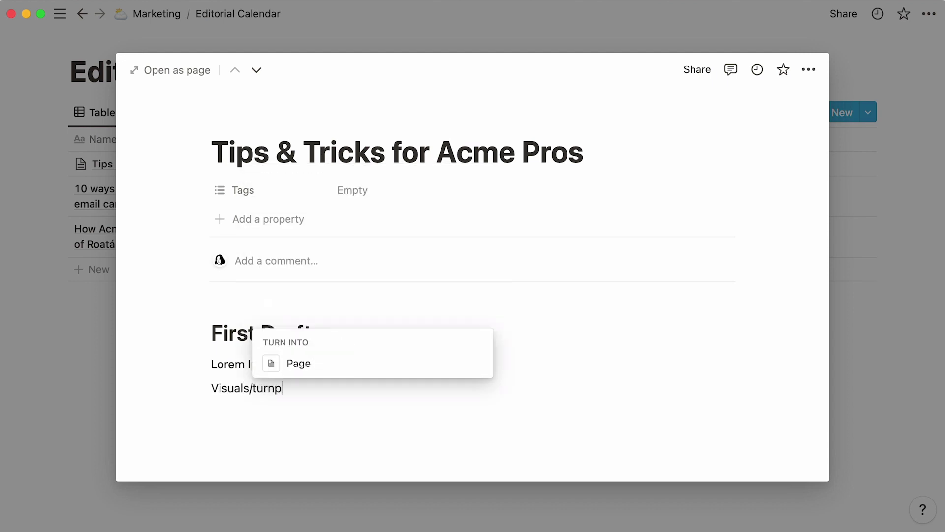
key(Return)
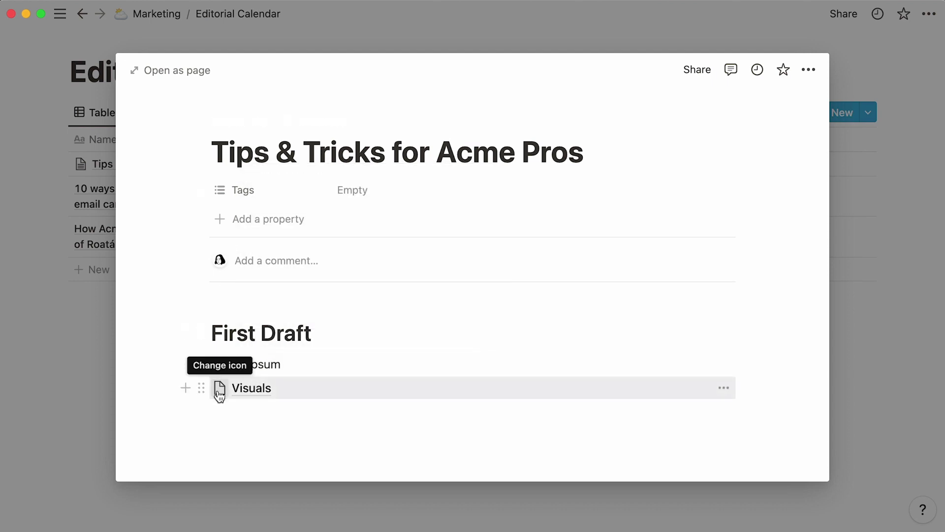
click(219, 388)
click(86, 214)
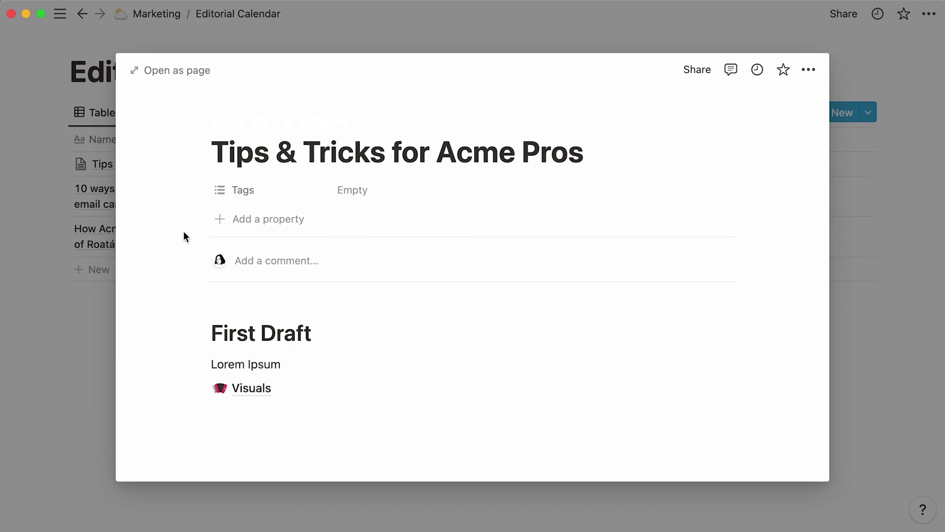
- Open the Tags property settings and close them without changes
click(267, 197)
mouse_move(289, 270)
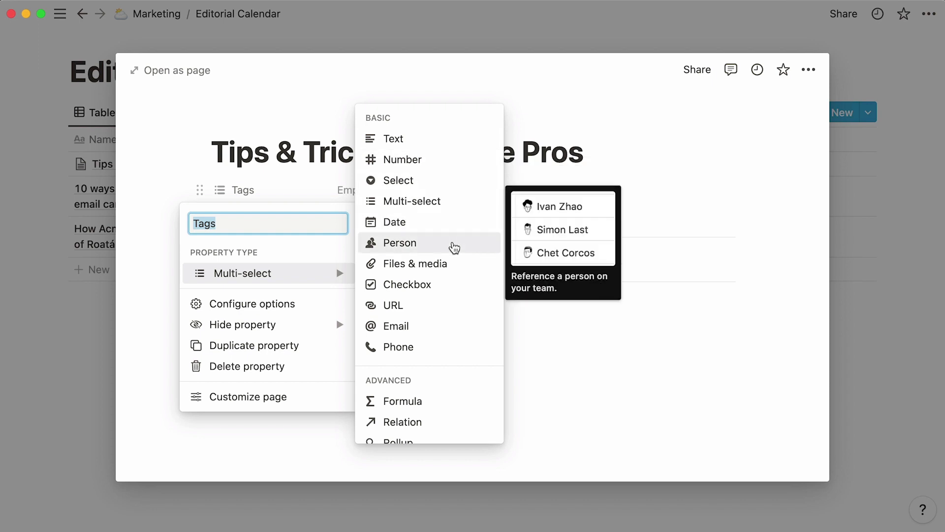
click(163, 278)
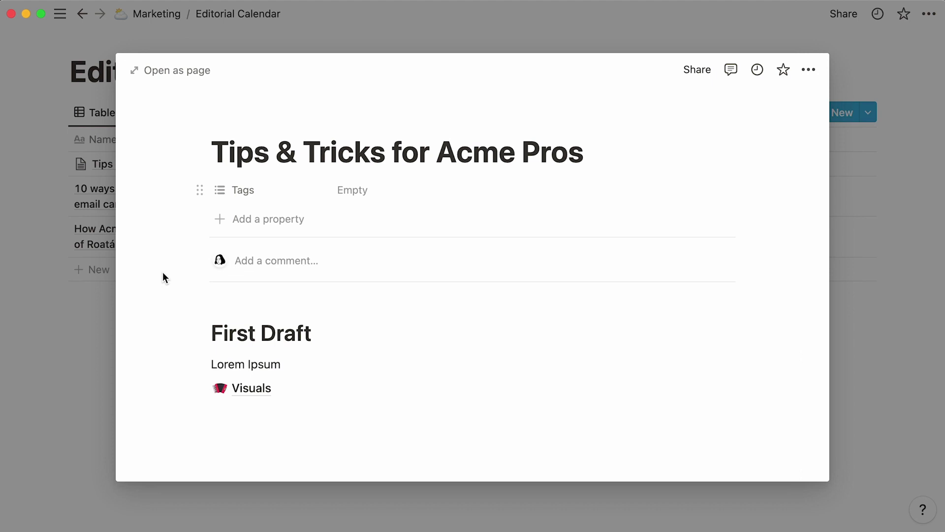
- Add a new property named 'Status' with the Select type
click(256, 230)
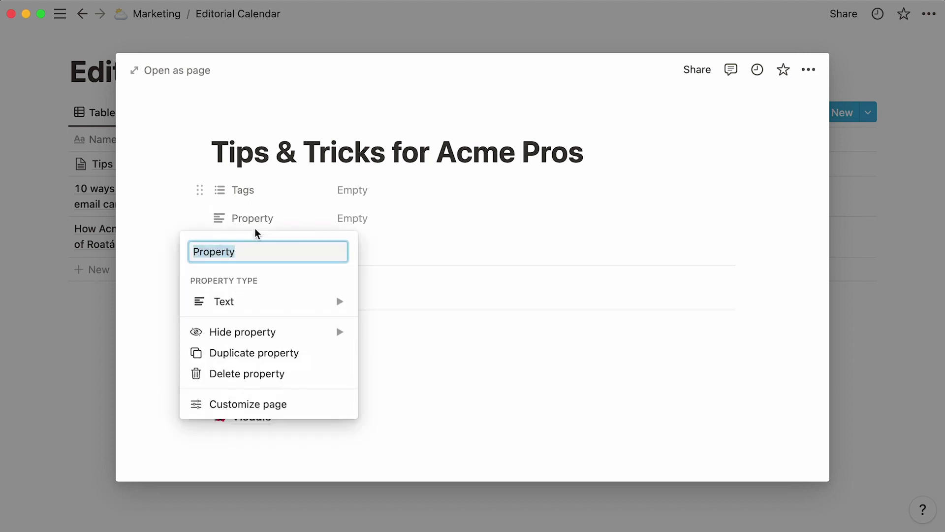
text(Status)
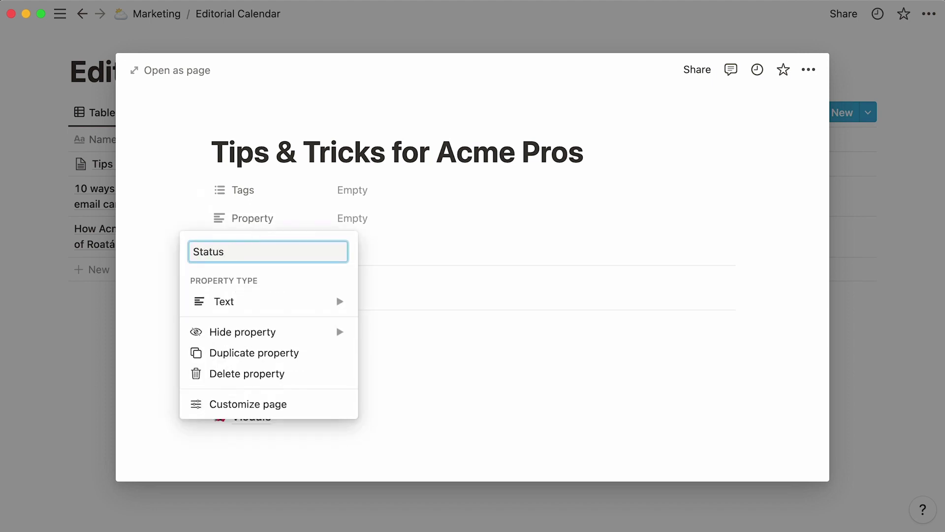
click(281, 304)
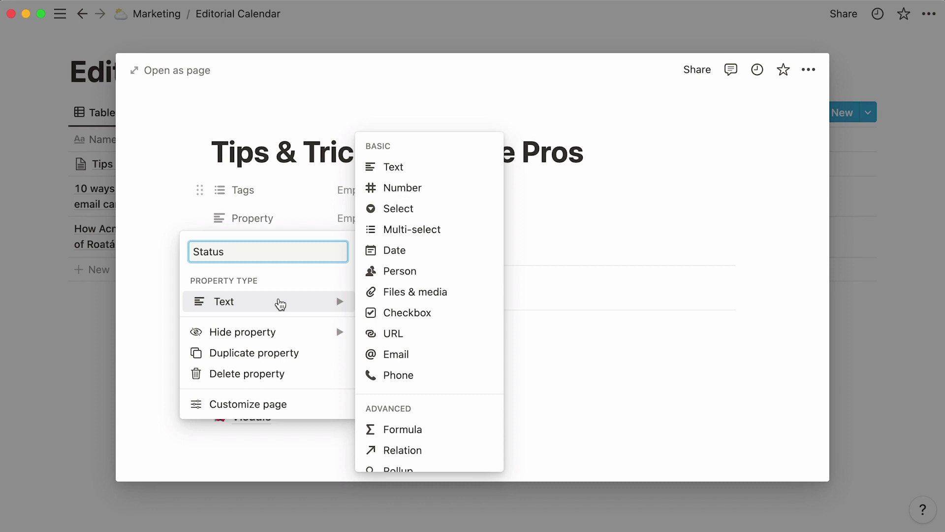
click(452, 206)
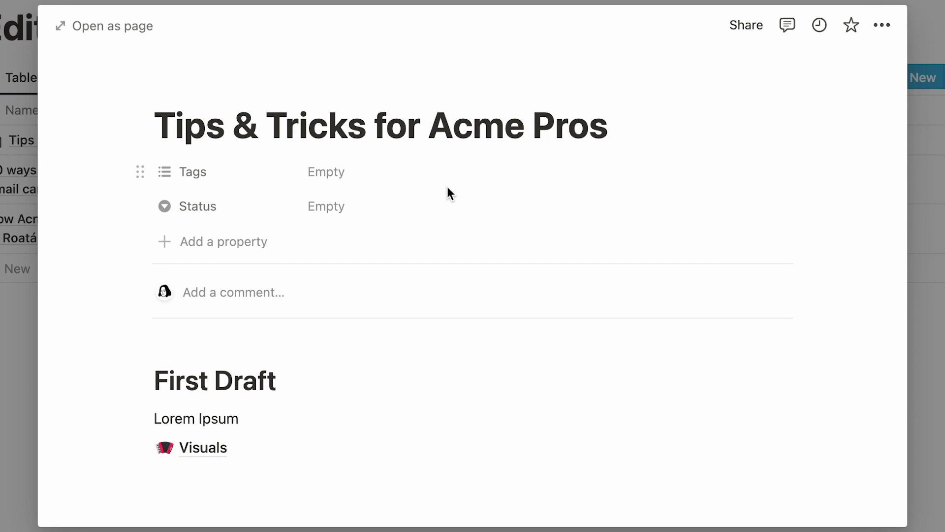
- Create Status options Idea, In Progress, In Review and Published, leaving Published selected
click(402, 208)
text(Idea)
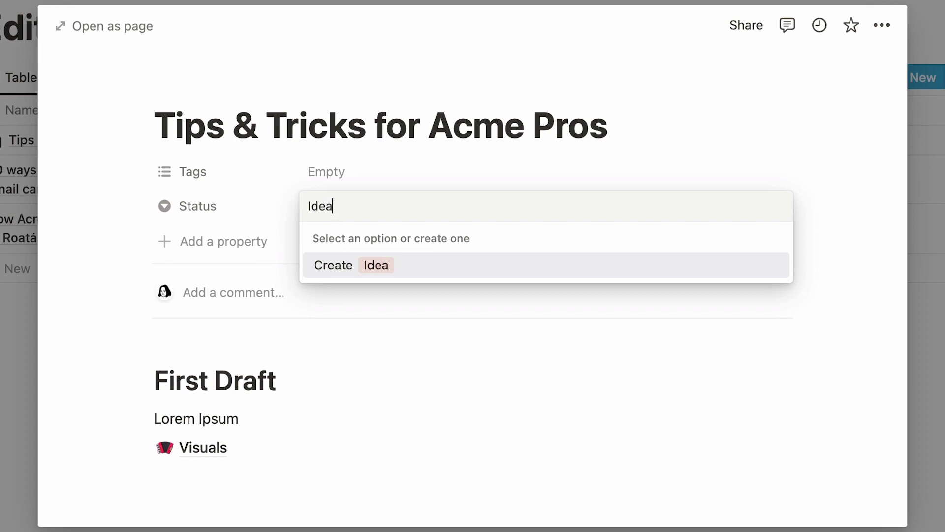
click(440, 264)
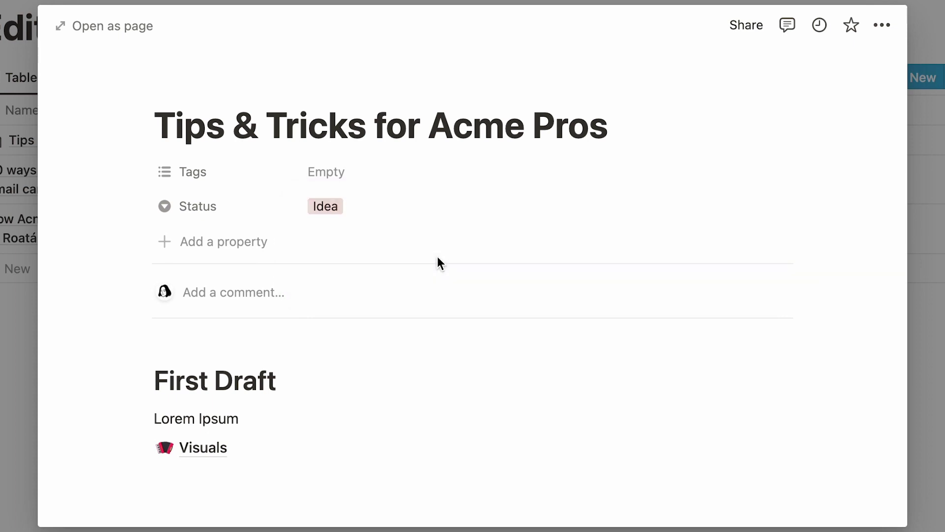
click(412, 207)
text(In Progress)
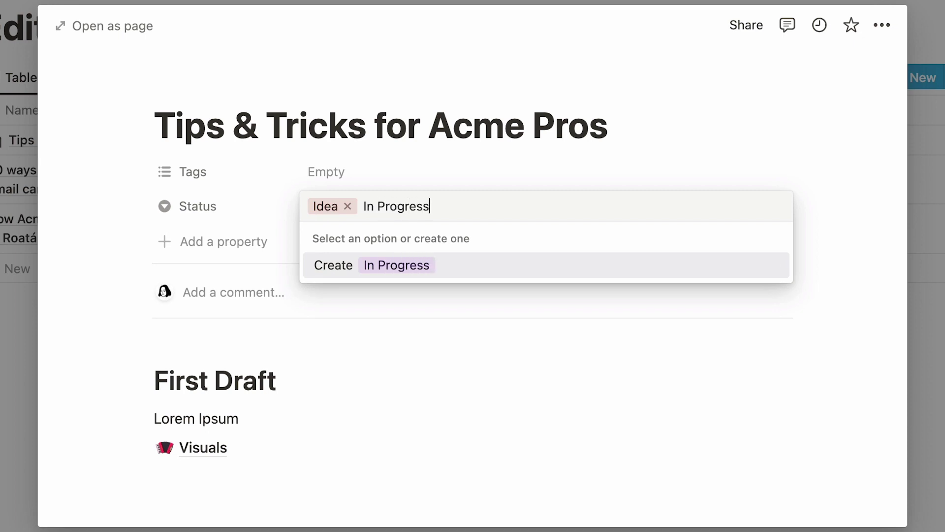
key(Return)
text(In Review)
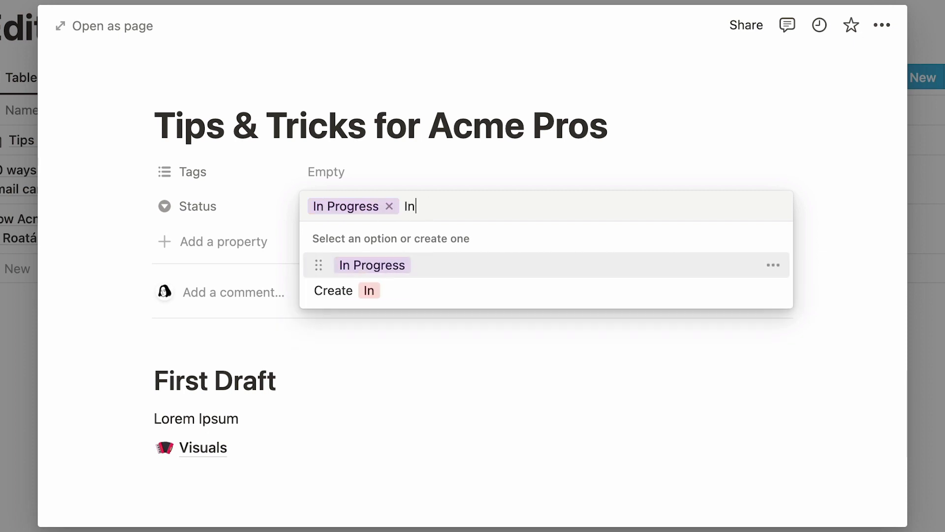
key(Return)
text(Published)
key(Return)
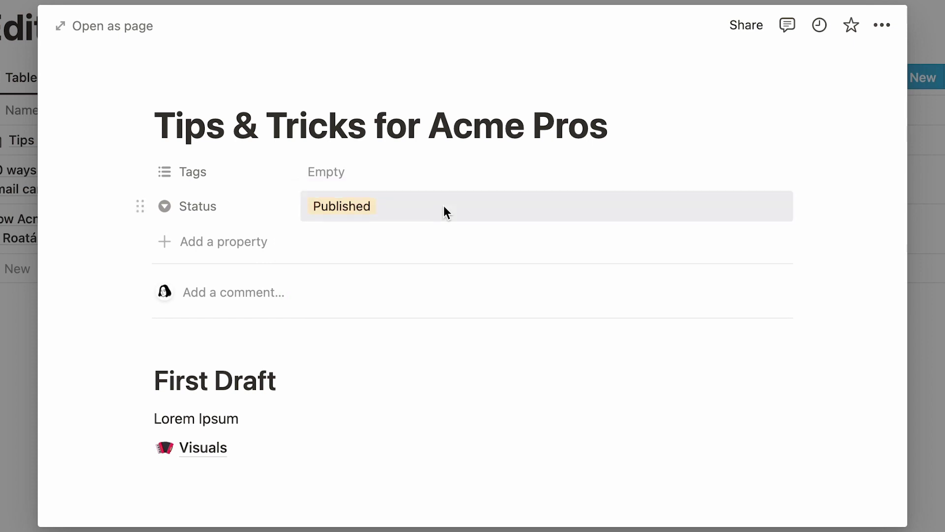
- Recolor the Idea option, trying orange then brown, and close the status menu
click(444, 205)
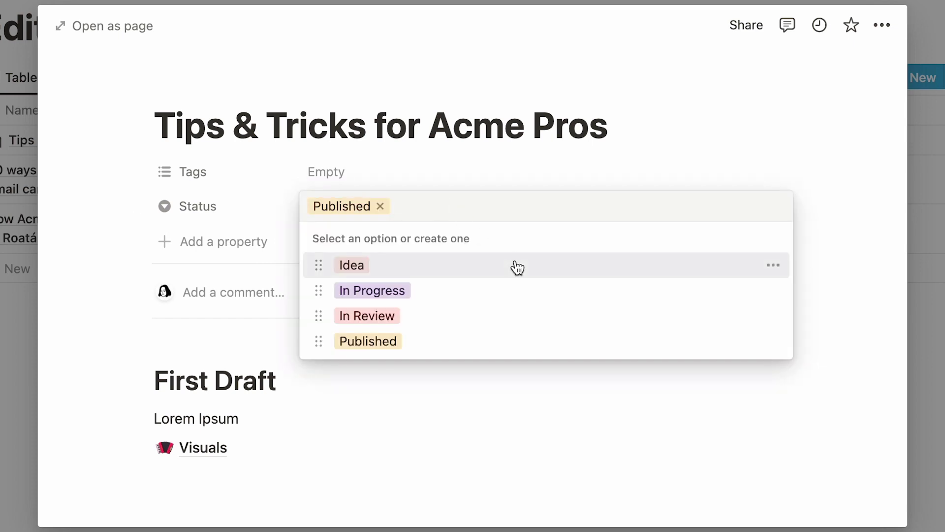
click(773, 265)
key(Right)
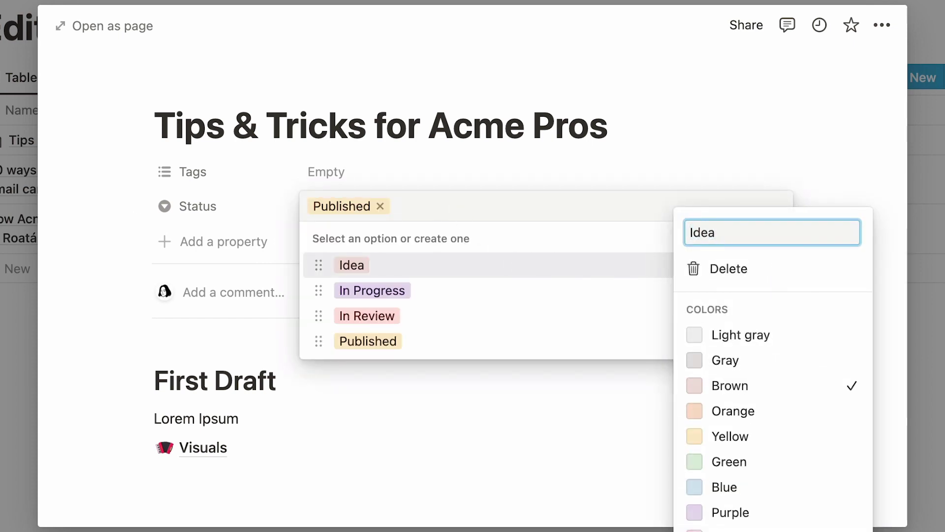
text(s)
key(BackSpace)
click(794, 409)
click(793, 389)
click(102, 243)
click(102, 243)
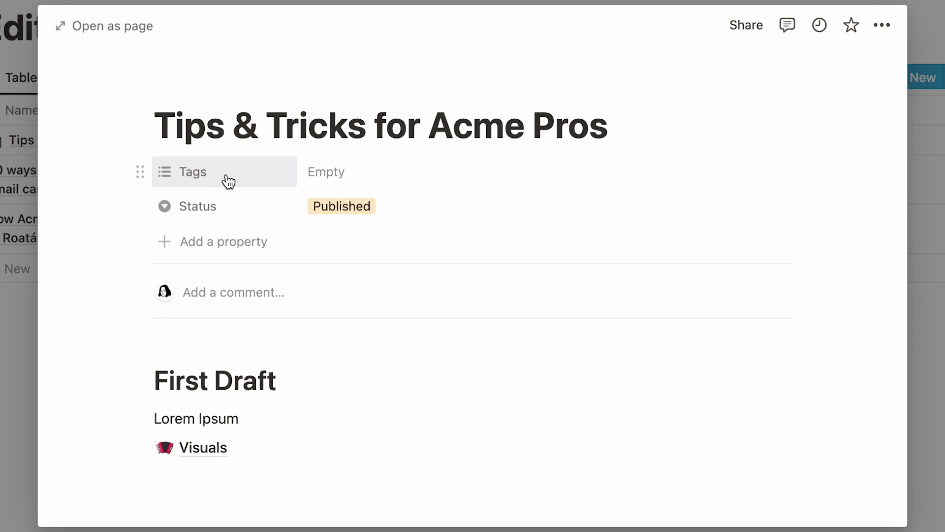
- Add an 'Editor(s)' property of the Person type
click(202, 241)
text(Editor(s))
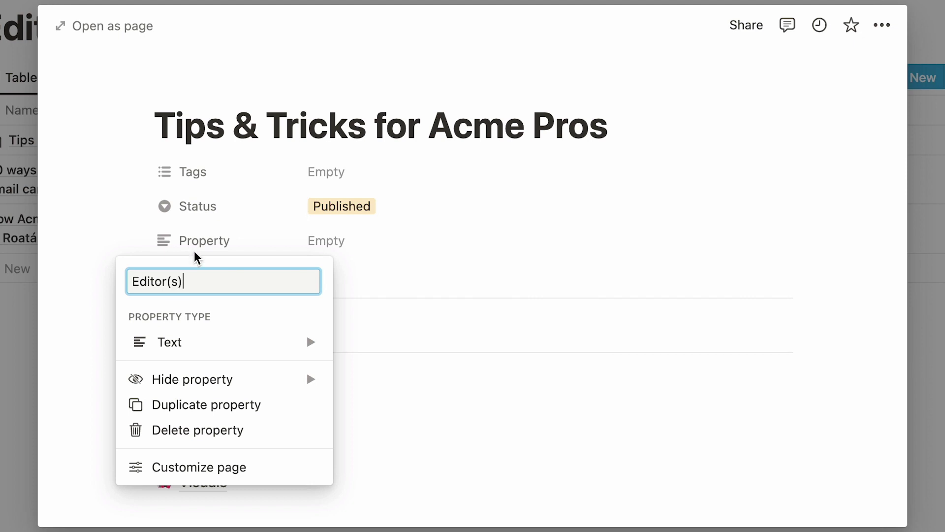
click(226, 350)
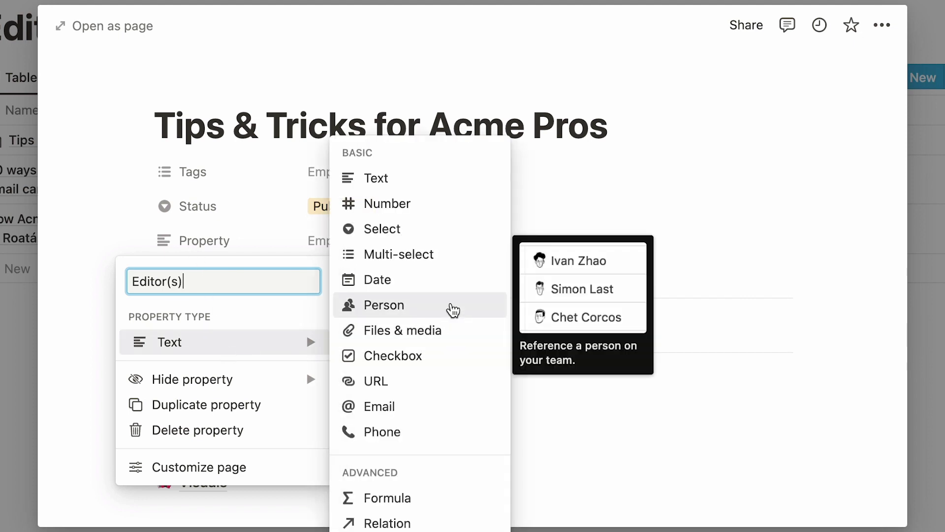
click(451, 308)
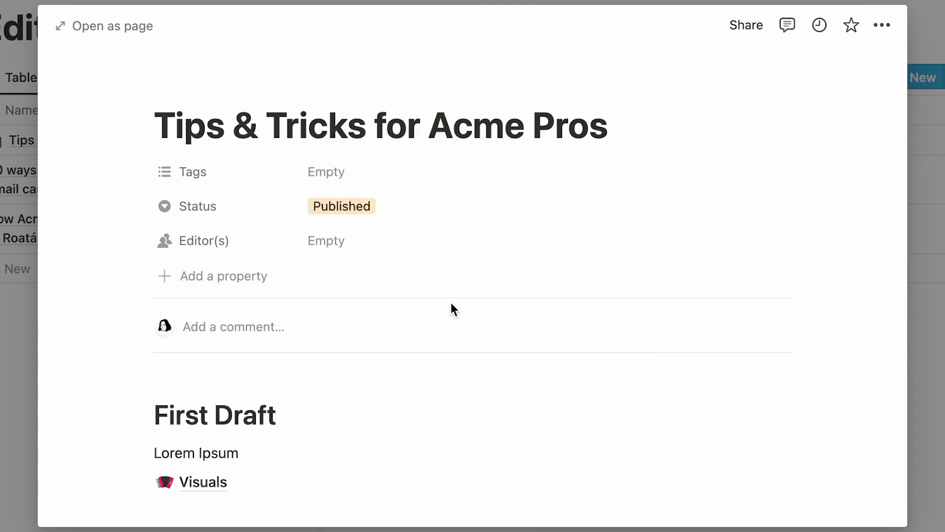
- Assign two people as editors, one picked from the list and one found by search
click(426, 254)
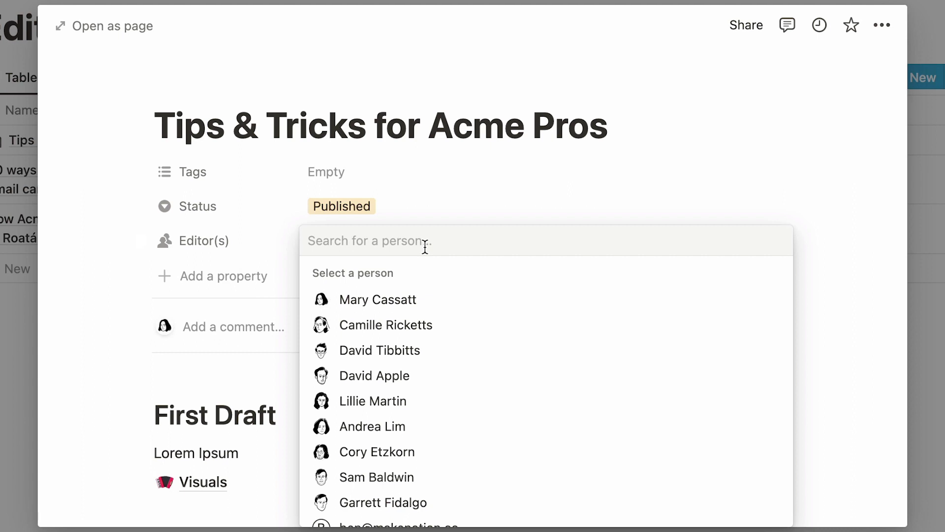
click(461, 301)
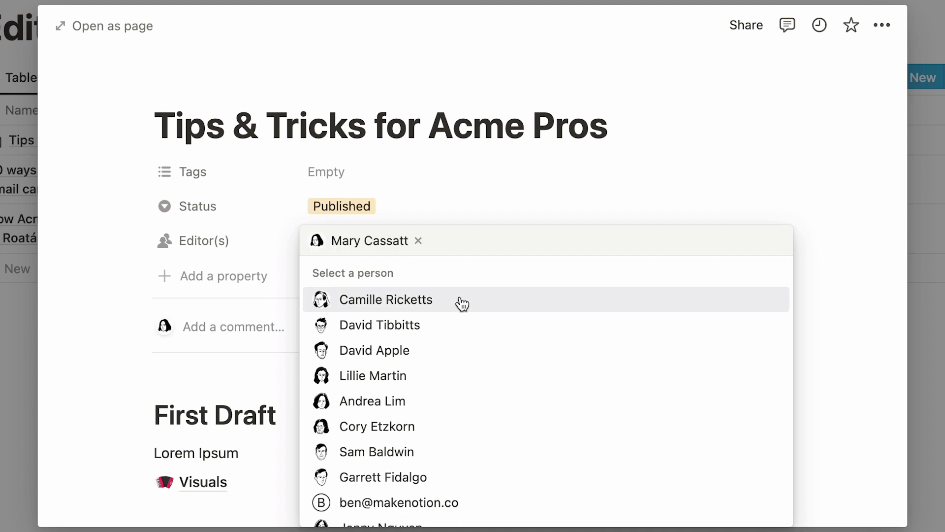
text(claude)
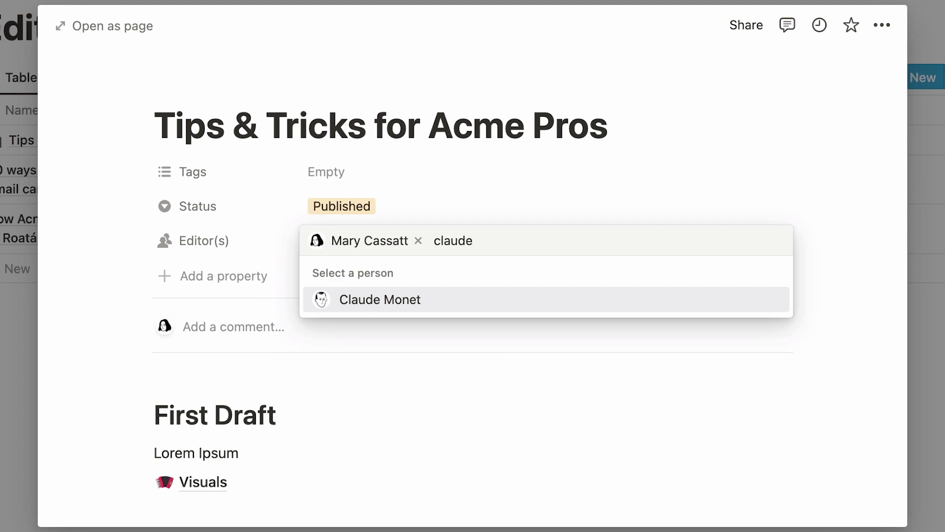
key(Return)
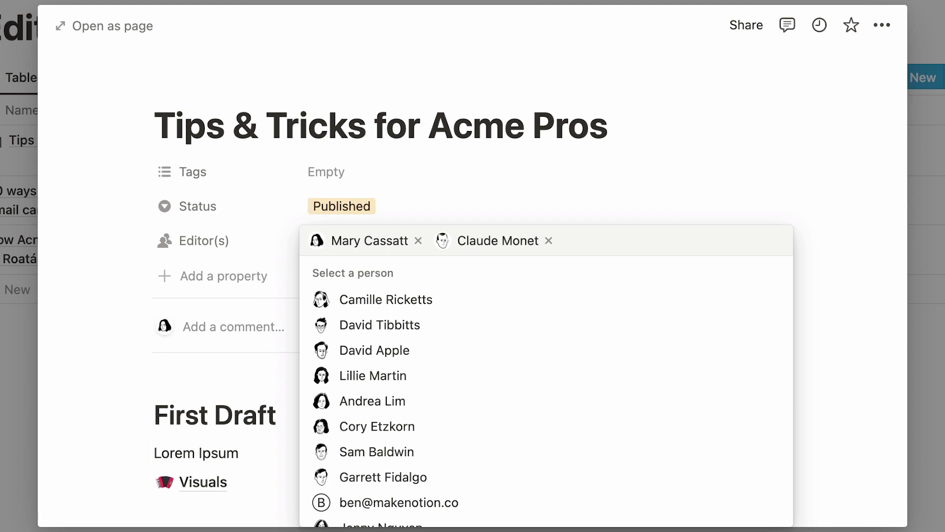
click(115, 304)
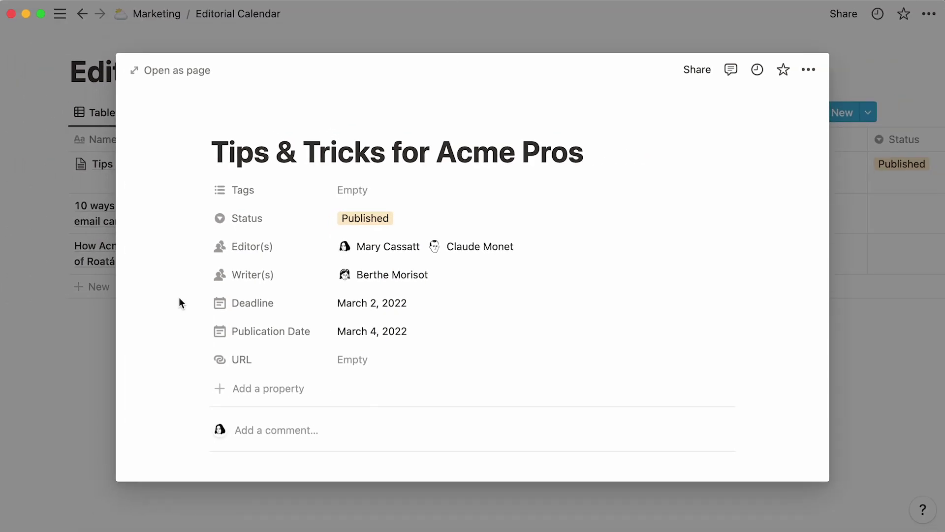
- Return to the Editorial Calendar table and open the Tags column options
click(545, 31)
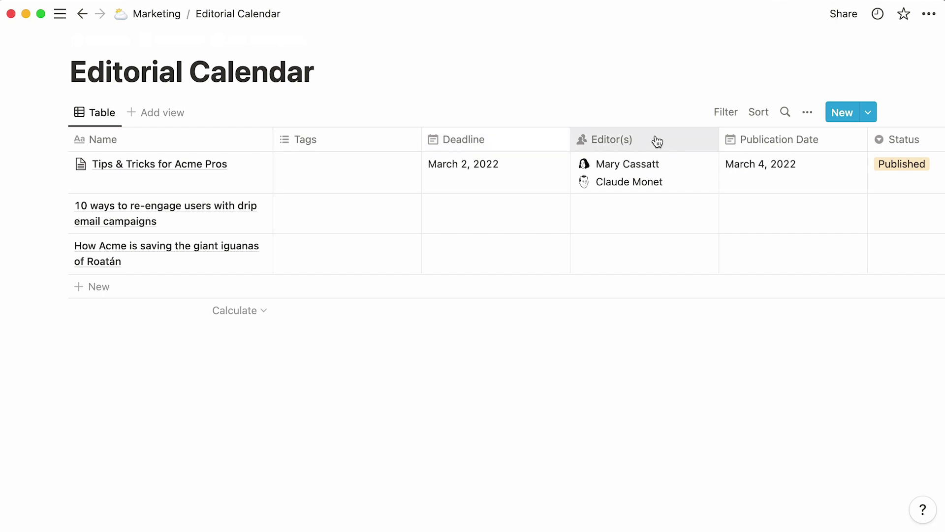
click(386, 140)
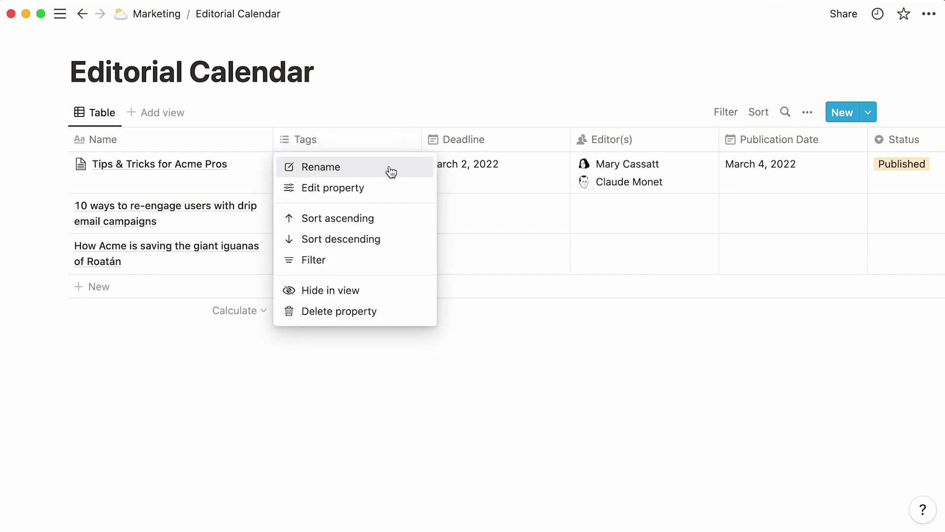
- Delete the Tags property from the Editorial Calendar table
click(396, 317)
click(430, 289)
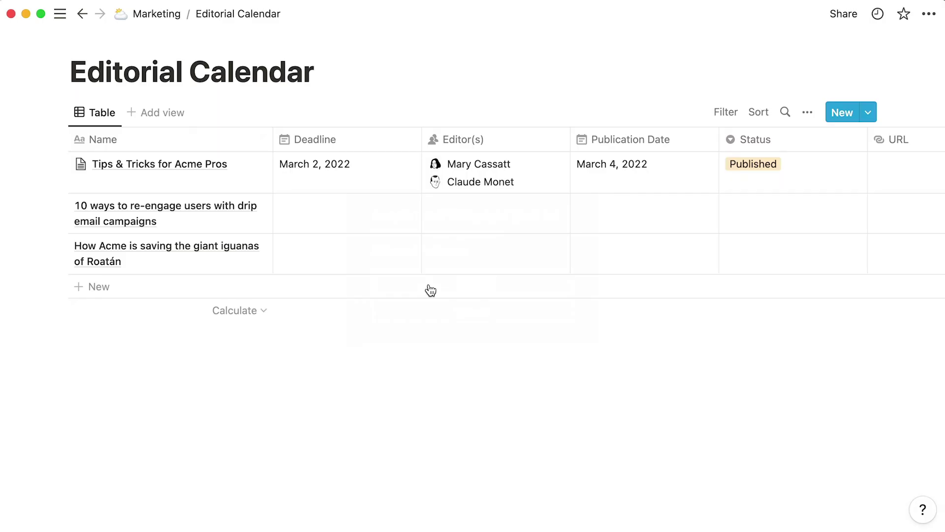
scroll(430, 290, right, 10)
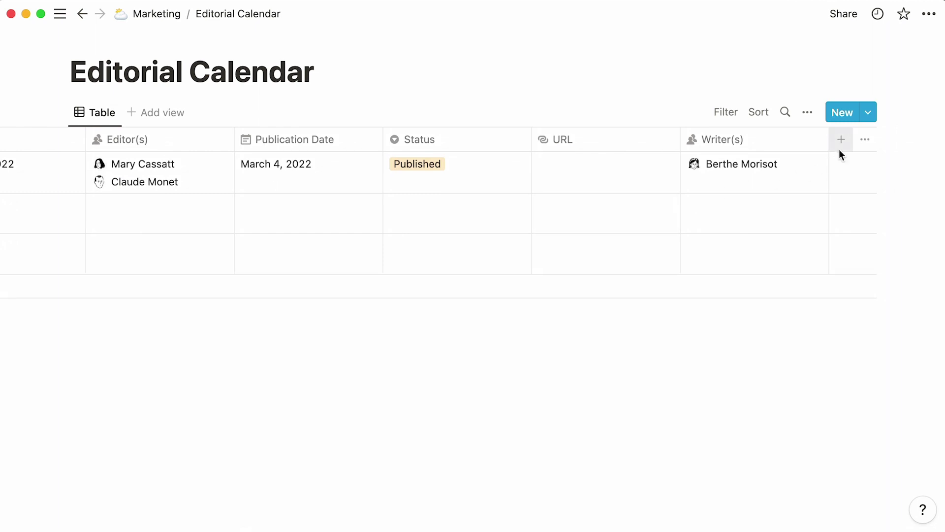
- Reorder columns to Name, Status, Deadline, Publication Date, Writer(s), Editor(s)
drag(496, 145, 453, 152)
drag(732, 141, 629, 145)
scroll(630, 144, right, 5)
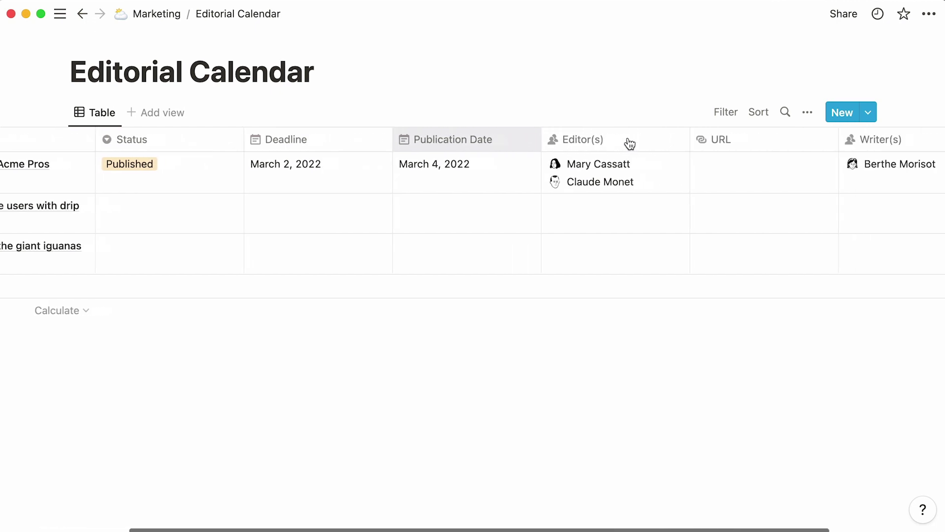
drag(866, 141, 599, 142)
scroll(600, 142, left, 3)
scroll(600, 143, left, 2)
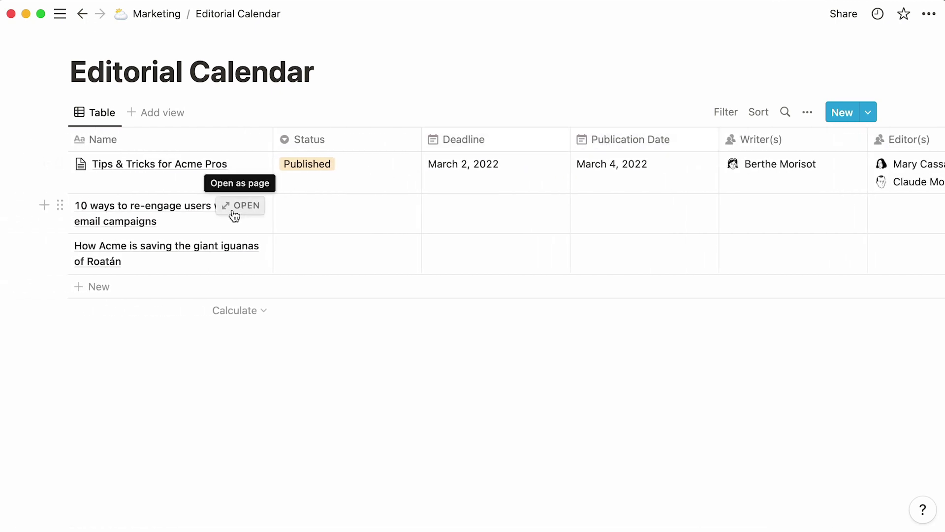
- Preview the drip email campaigns article page, then close it back to the six-article table
click(234, 216)
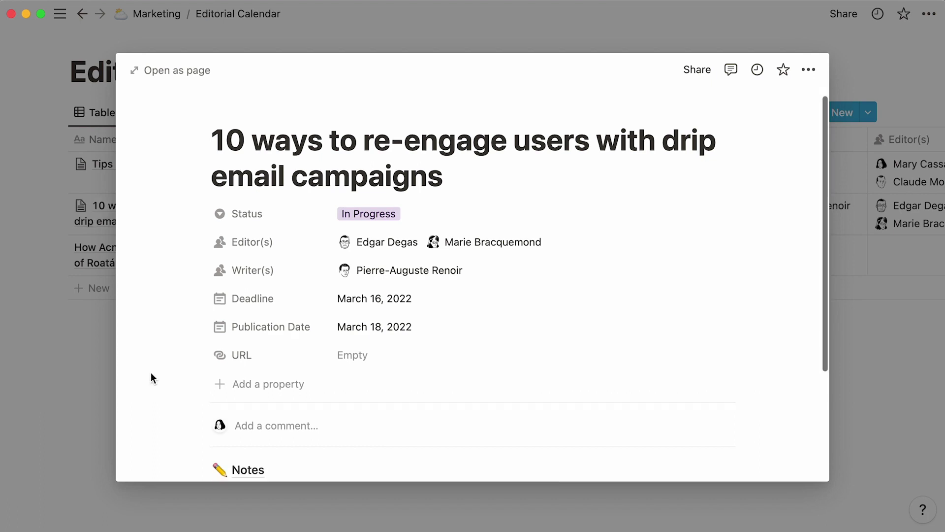
scroll(151, 372, down, 3)
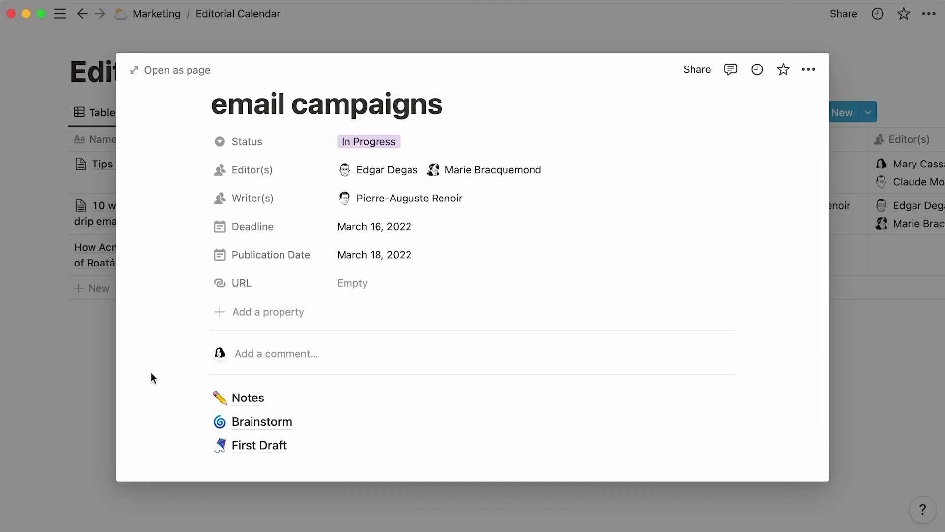
click(58, 403)
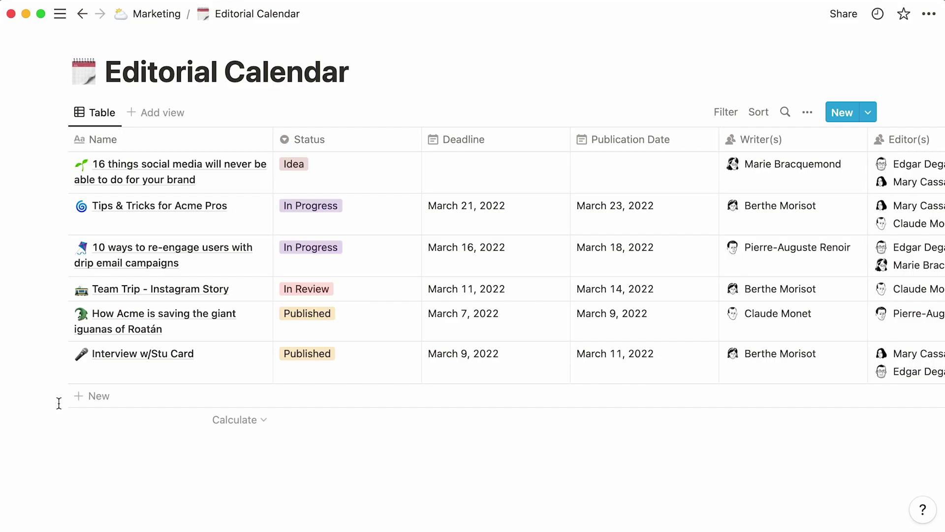
scroll(58, 402, right, 6)
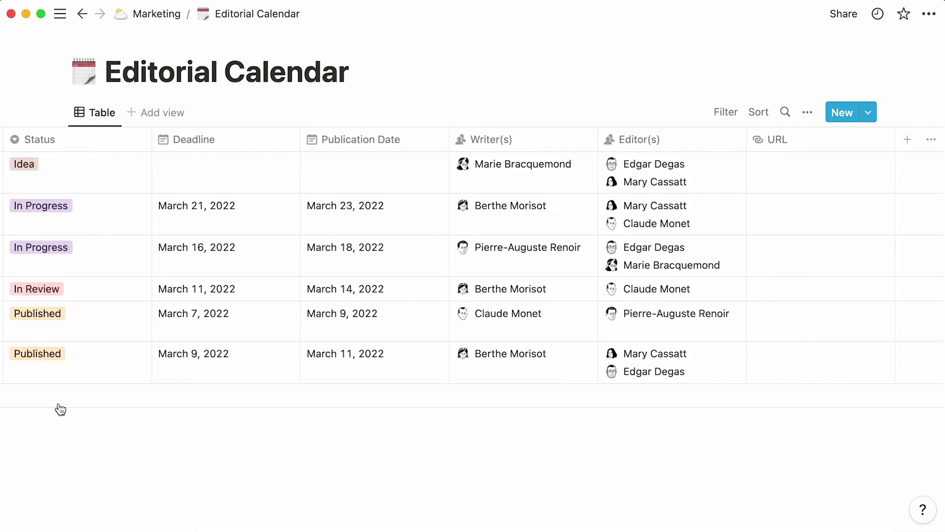
scroll(60, 409, left, 6)
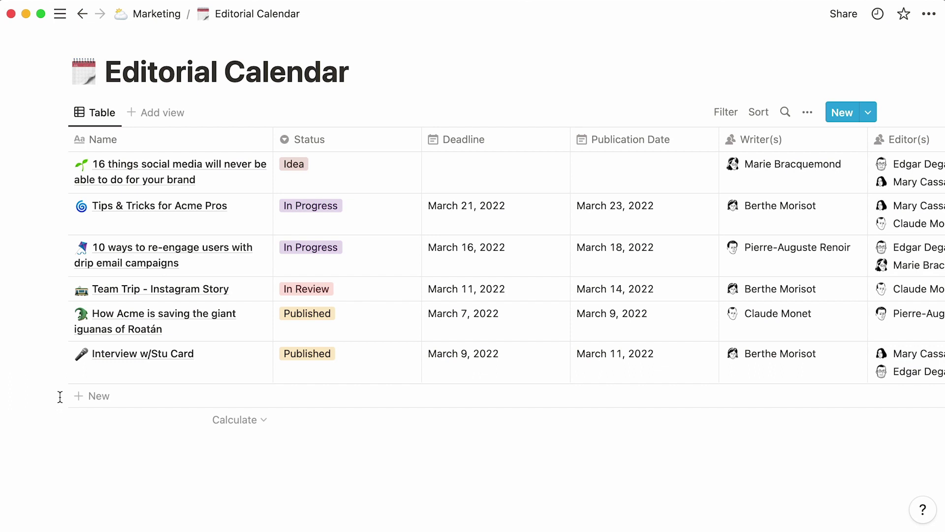
- Create five views: By Status and By Writer boards, Published list, Deadline calendar, Launches timeline
click(163, 112)
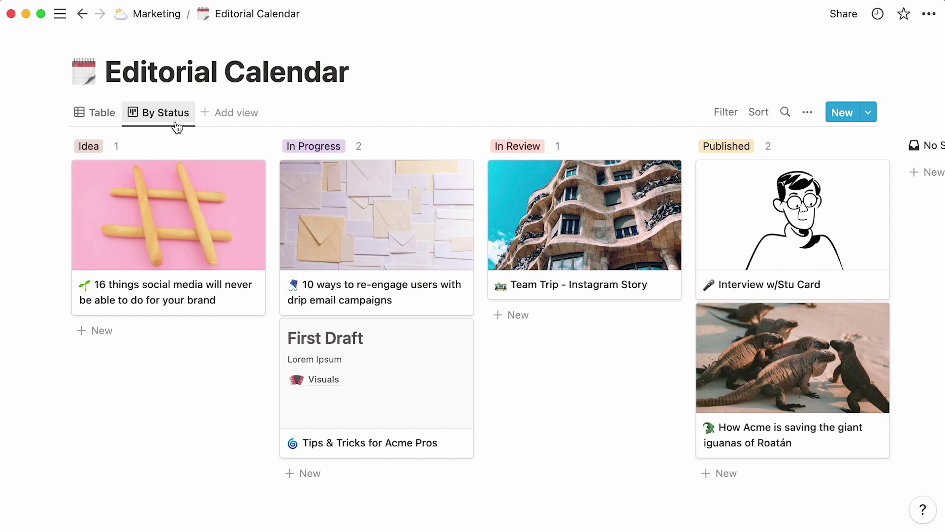
click(222, 127)
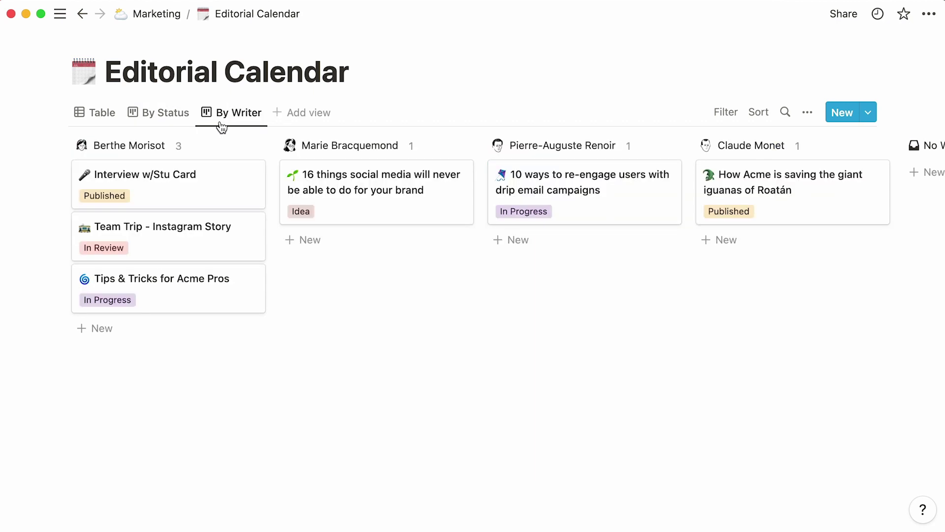
click(308, 126)
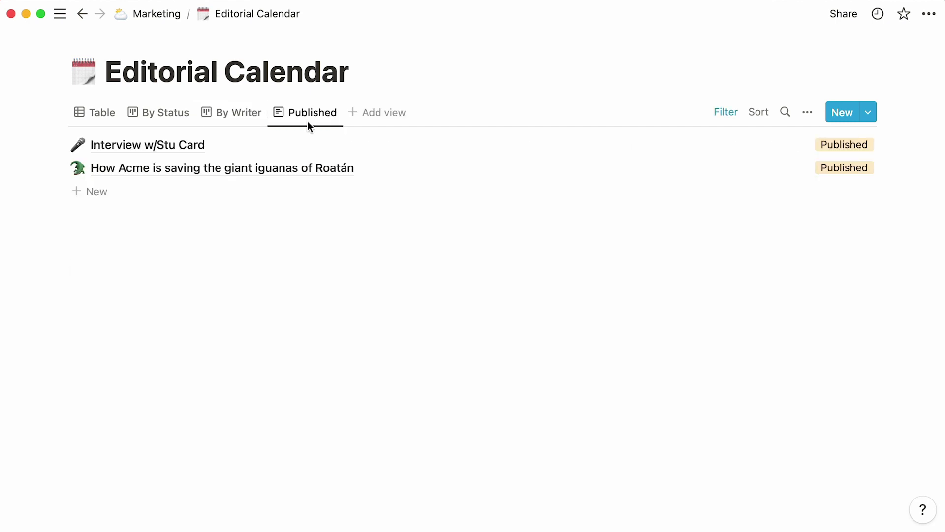
click(373, 119)
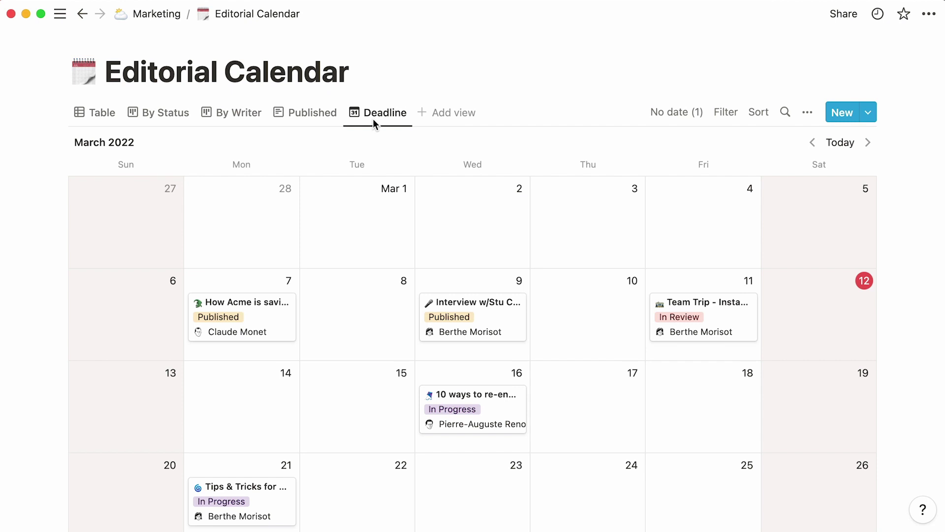
click(444, 120)
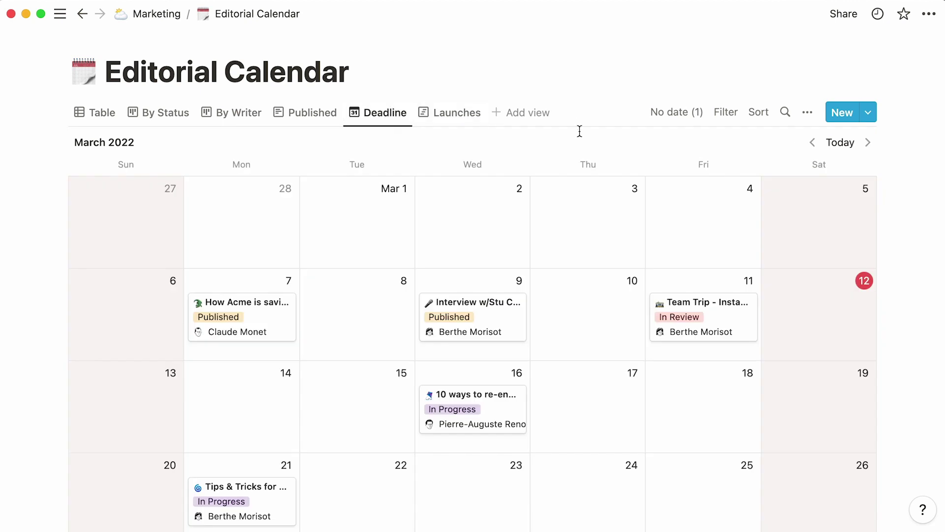
- In the Deadline calendar's card properties, show Editor(s) and hide Writer(s)
click(809, 113)
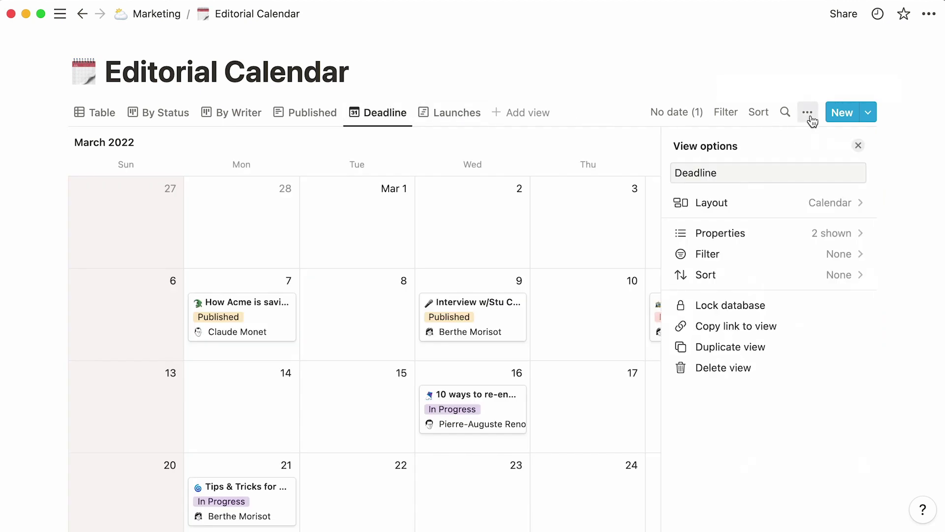
click(781, 232)
click(843, 323)
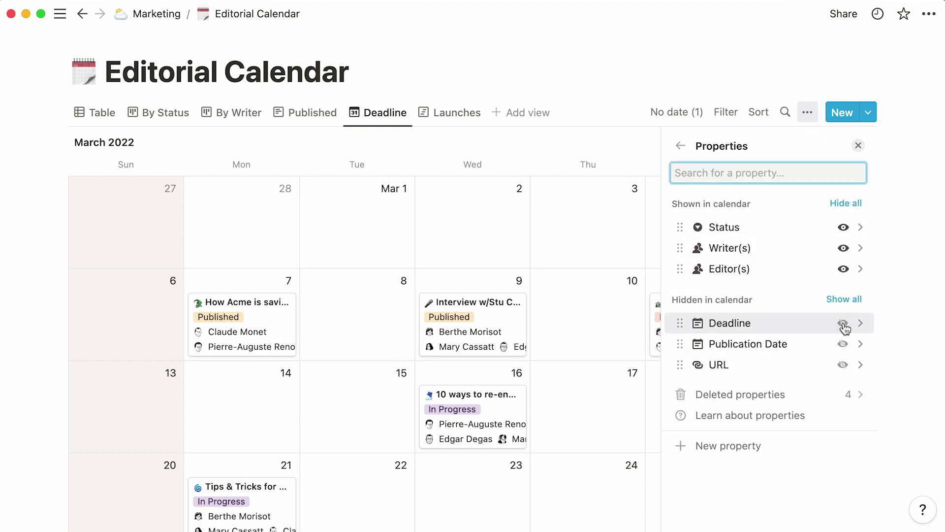
click(843, 249)
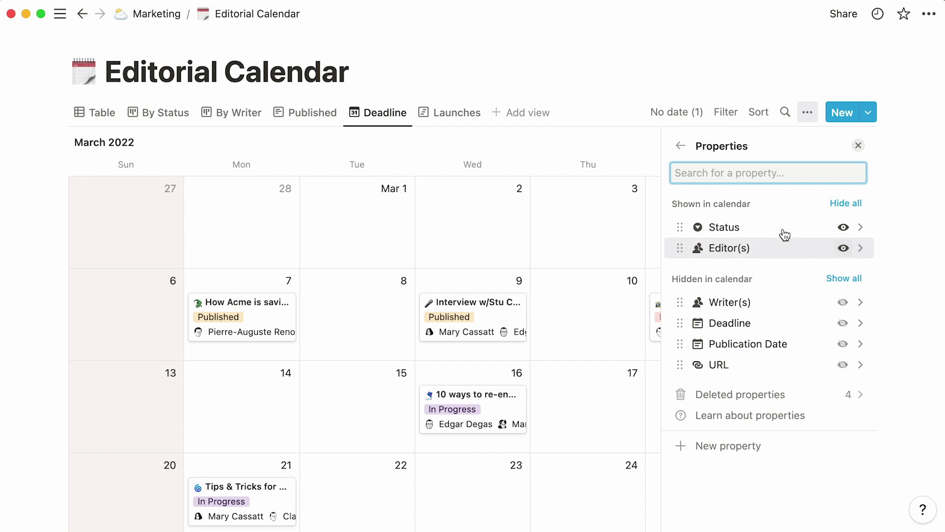
click(680, 146)
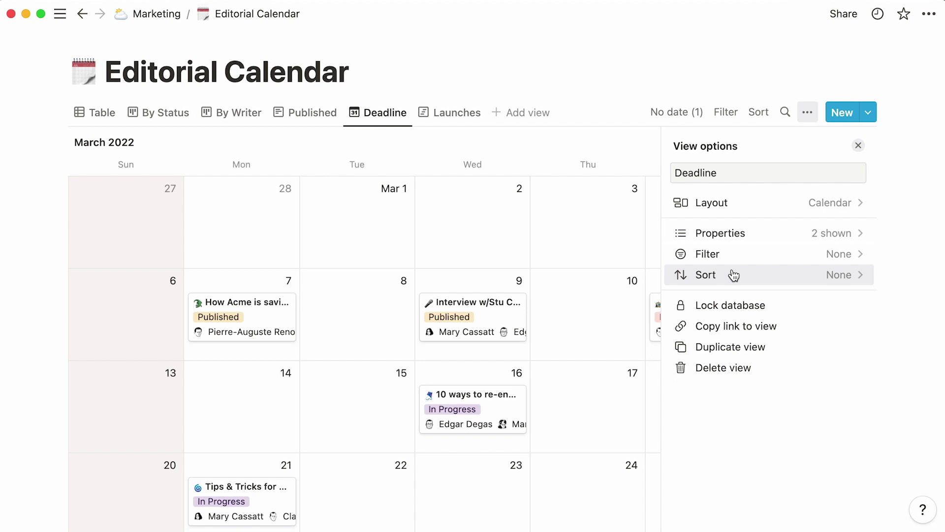
- Go to the Marketing page and insert a /list database block below its title
click(156, 19)
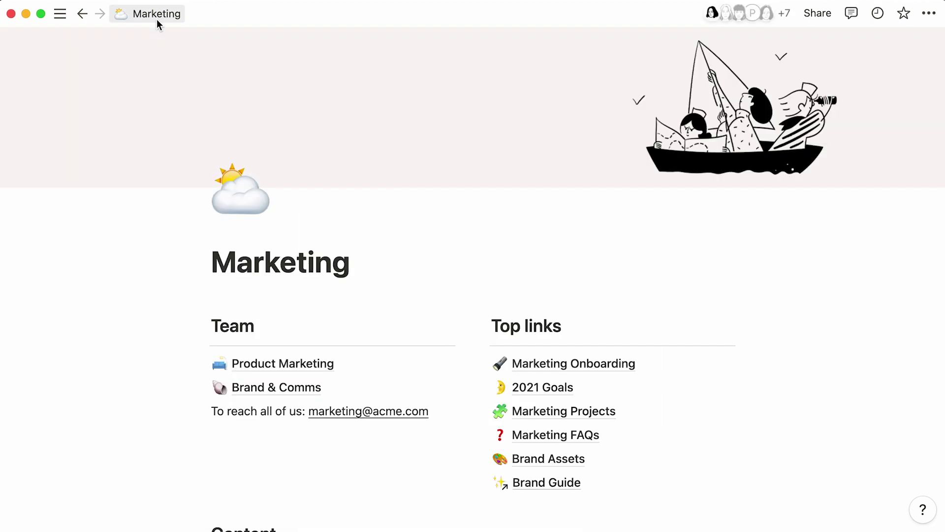
click(424, 272)
key(Return)
text(/)
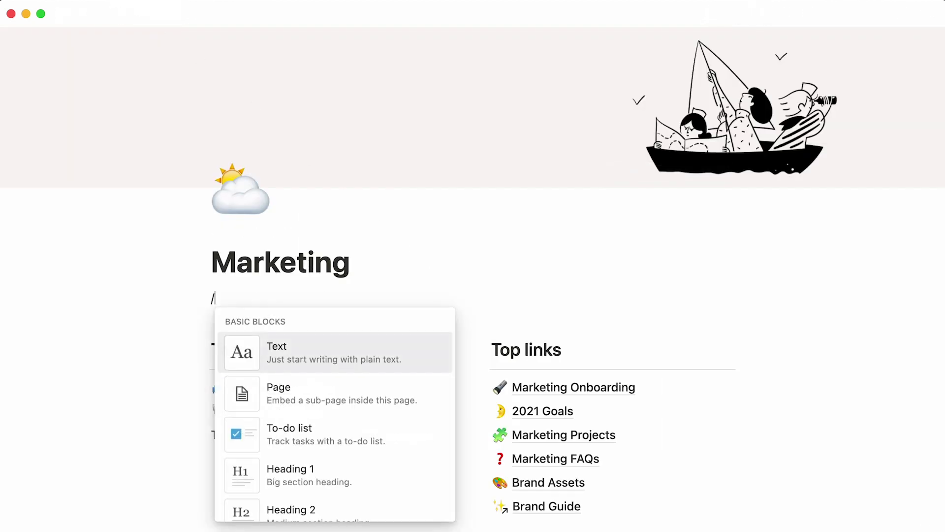
text(list)
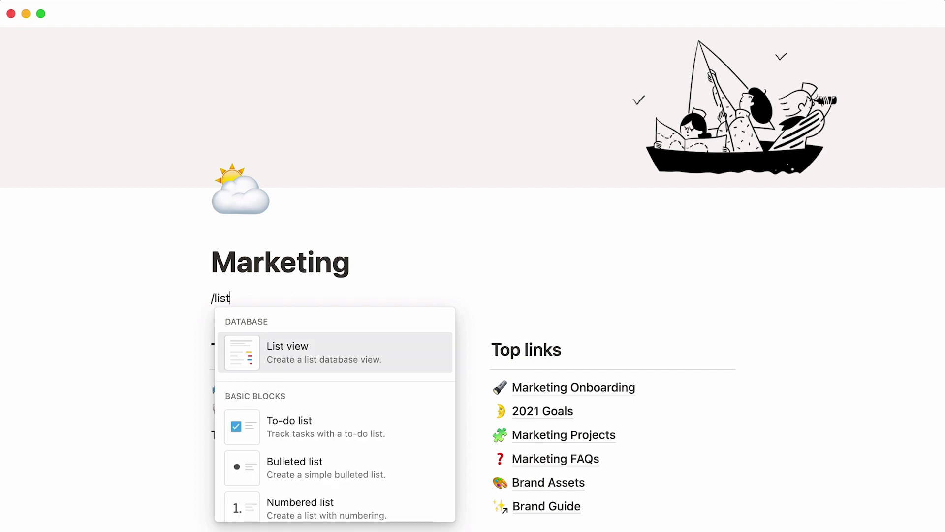
key(Return)
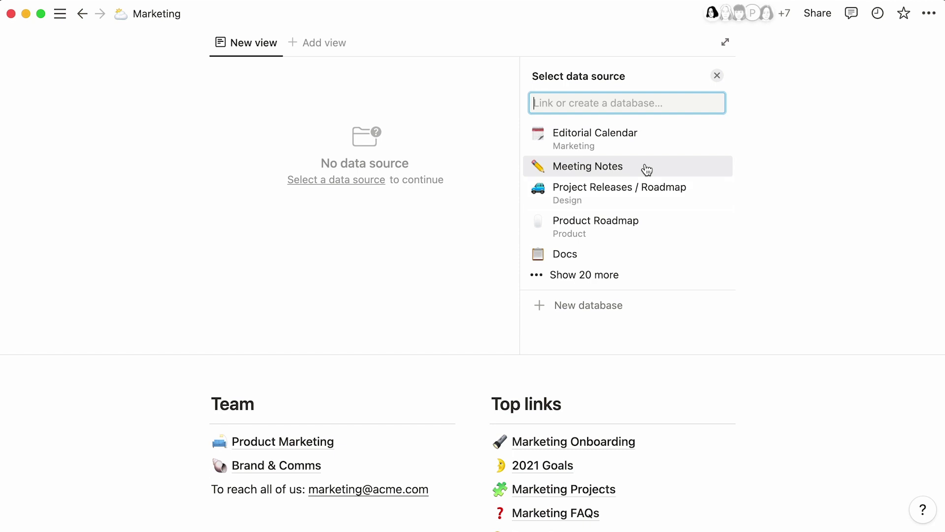
- Use Meeting Notes as the list's source and create a new empty list view
text(meeting)
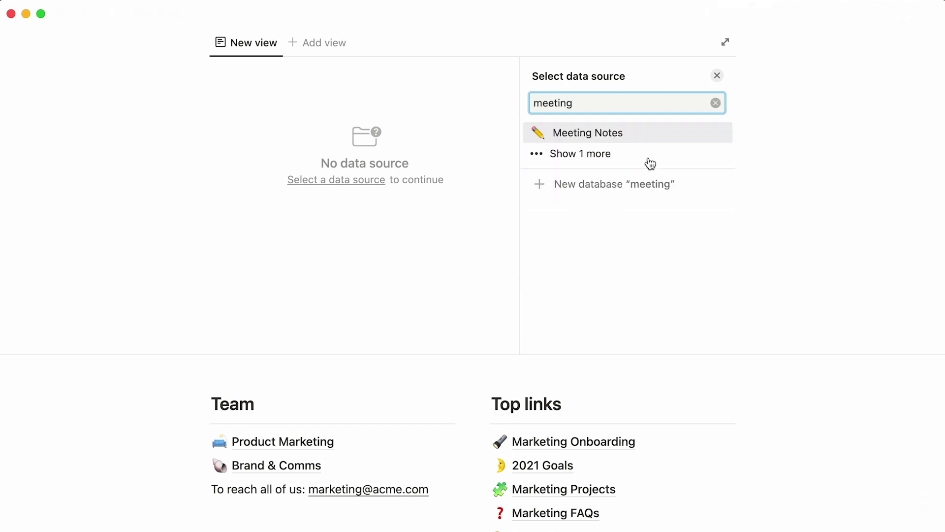
click(669, 138)
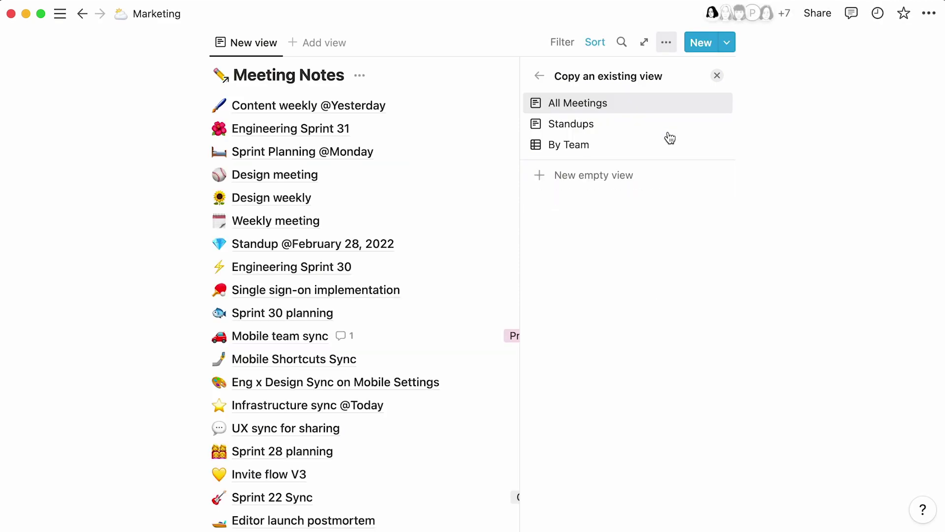
click(642, 124)
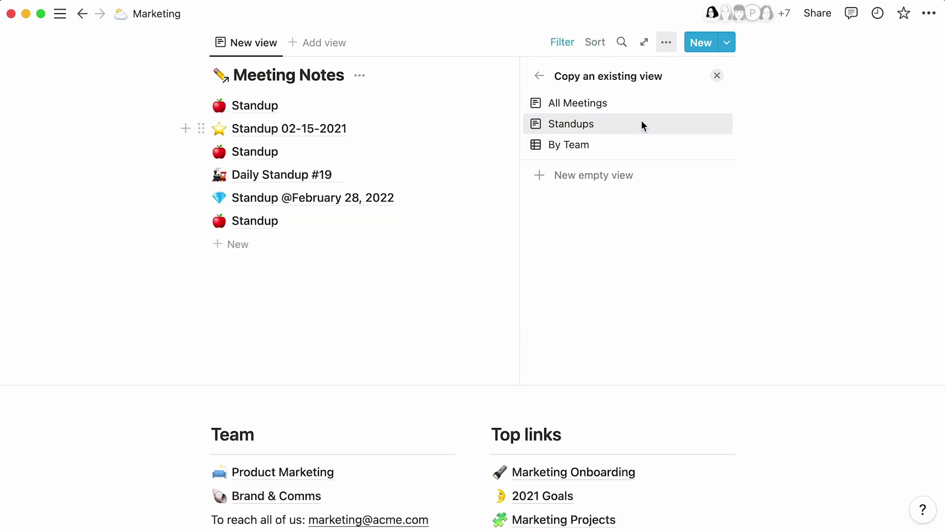
click(638, 144)
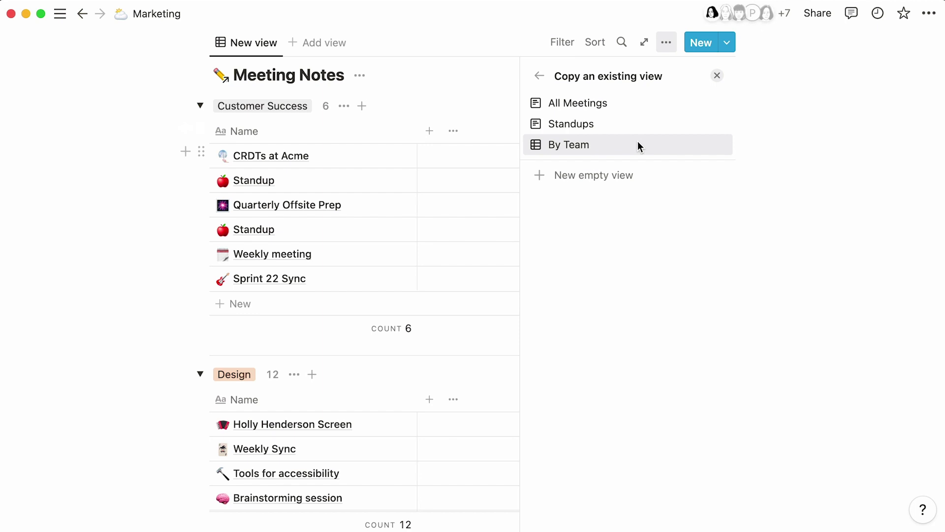
click(592, 179)
click(546, 305)
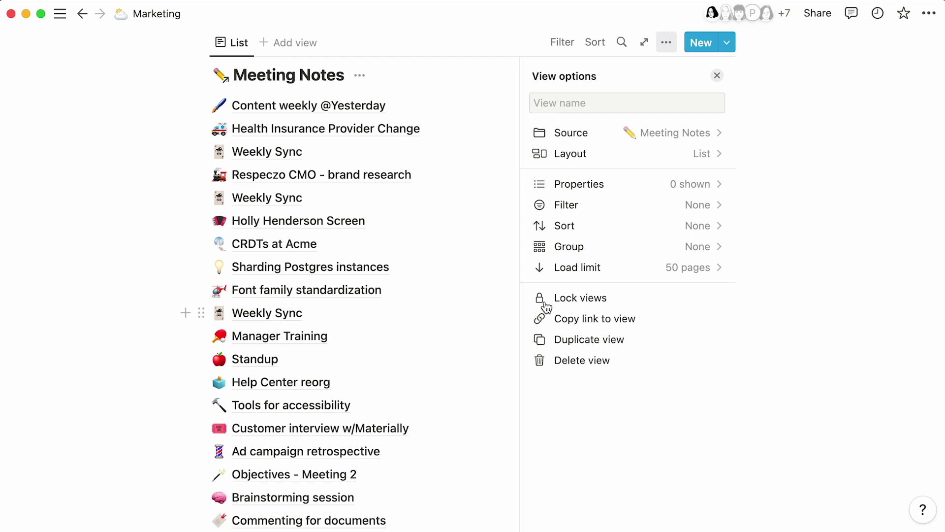
- Filter the list to Team is Marketing and save the filter for everyone
click(627, 207)
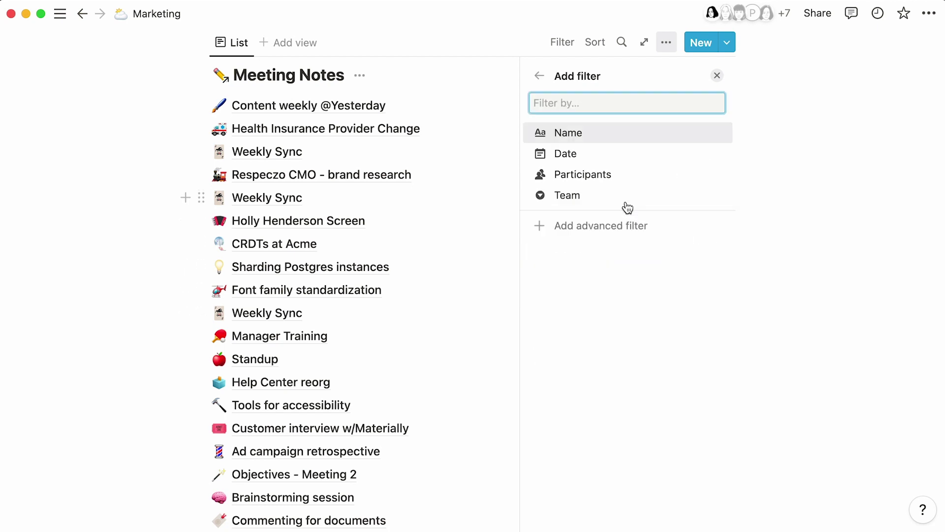
click(628, 197)
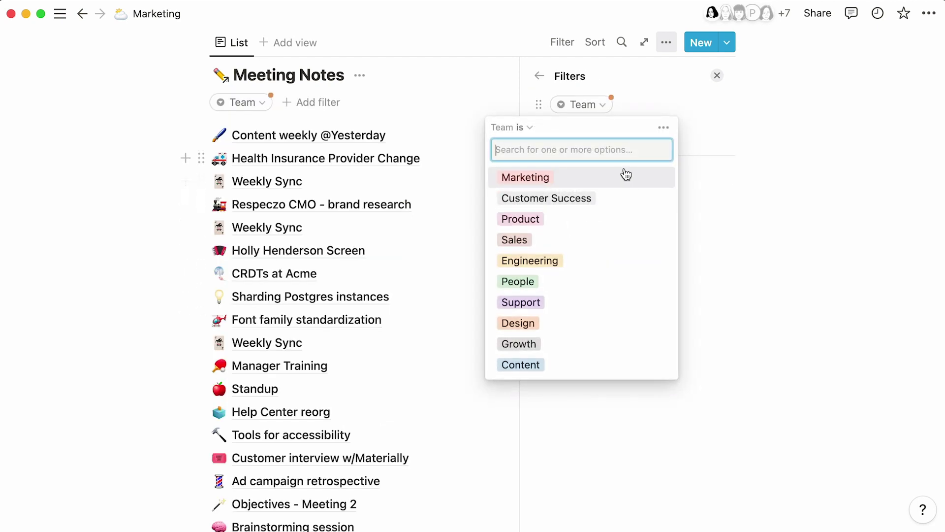
click(625, 177)
click(656, 111)
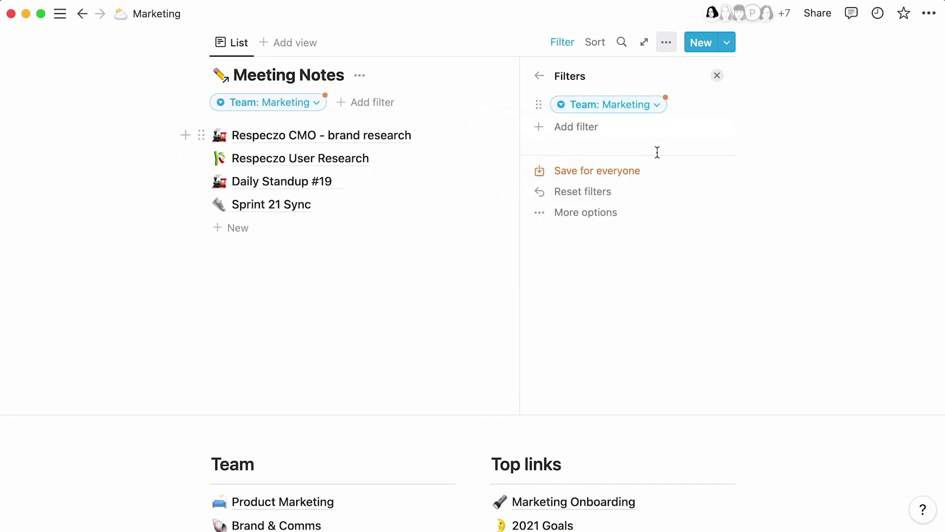
click(663, 173)
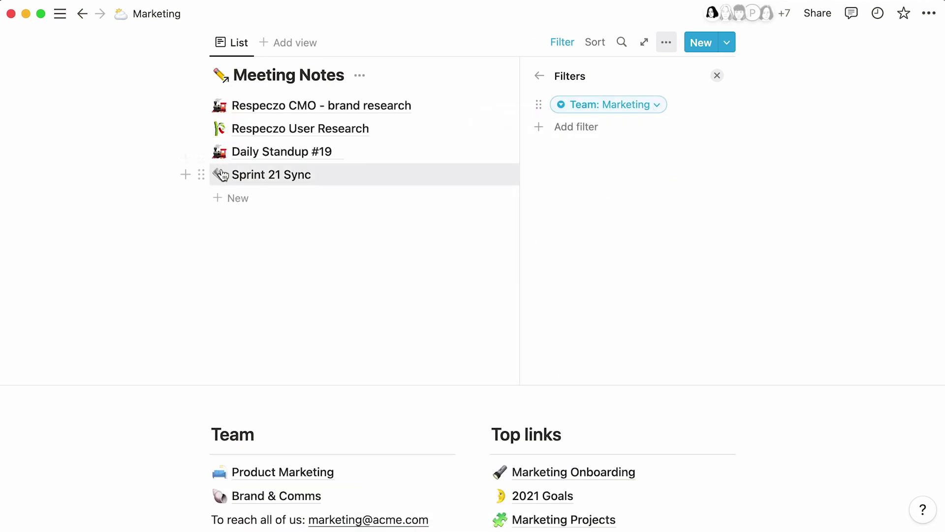
click(134, 174)
scroll(134, 173, up, 5)
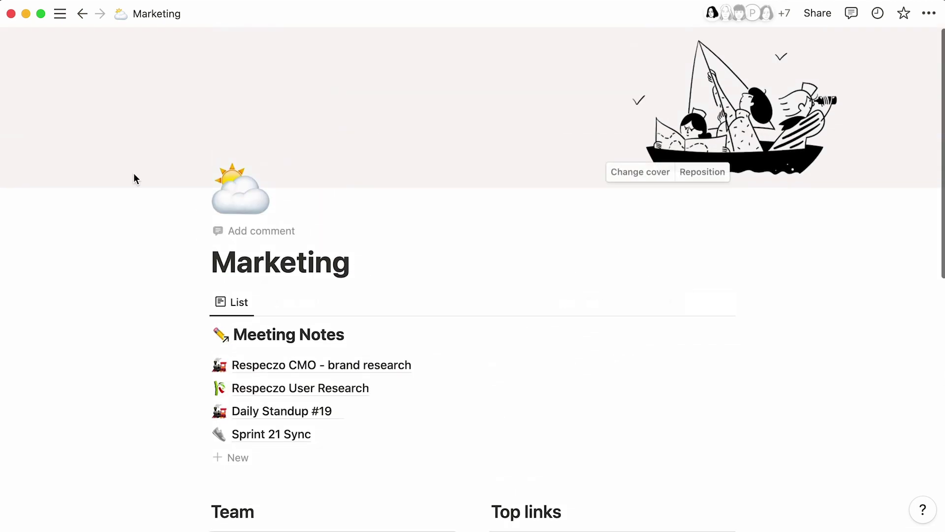
mouse_move(401, 300)
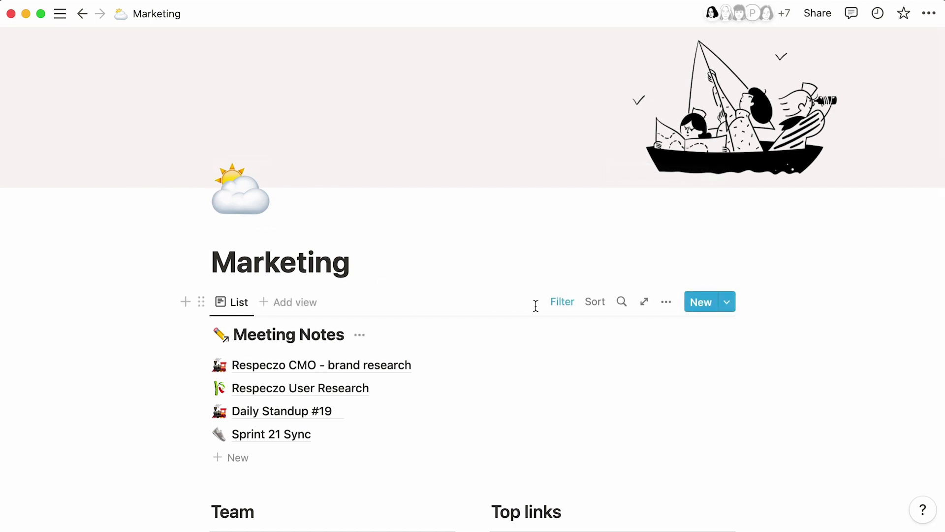
click(645, 303)
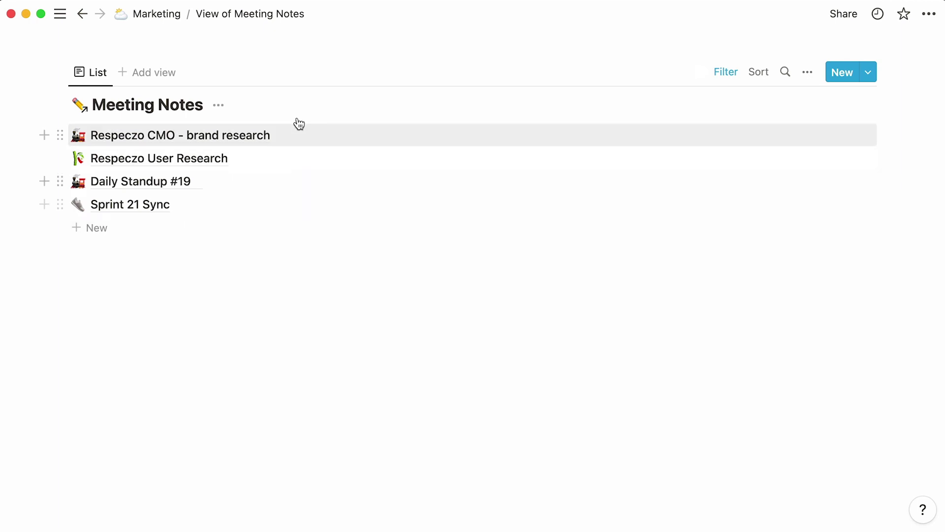
click(83, 14)
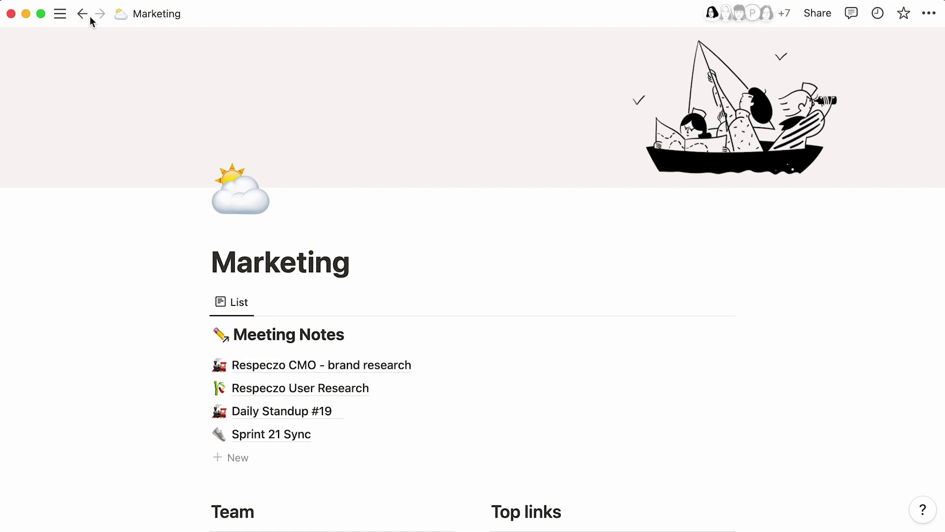
click(331, 344)
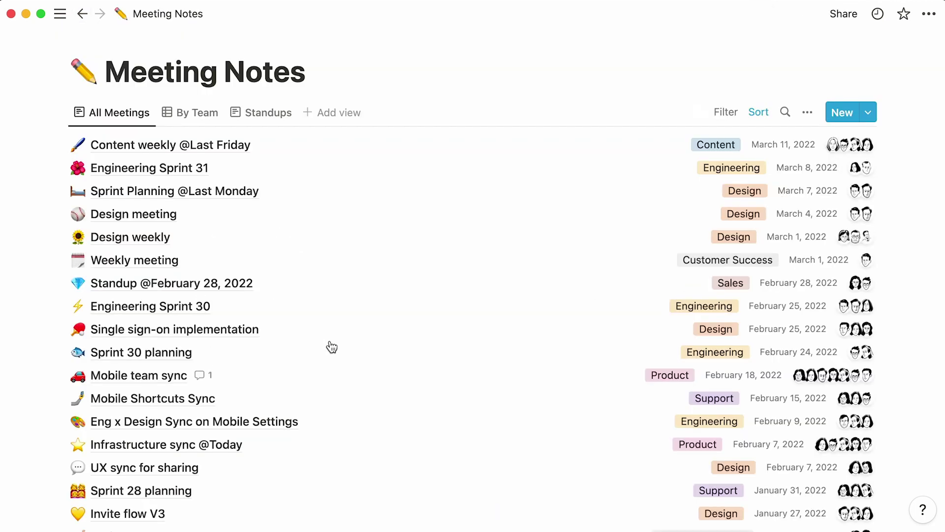
click(84, 19)
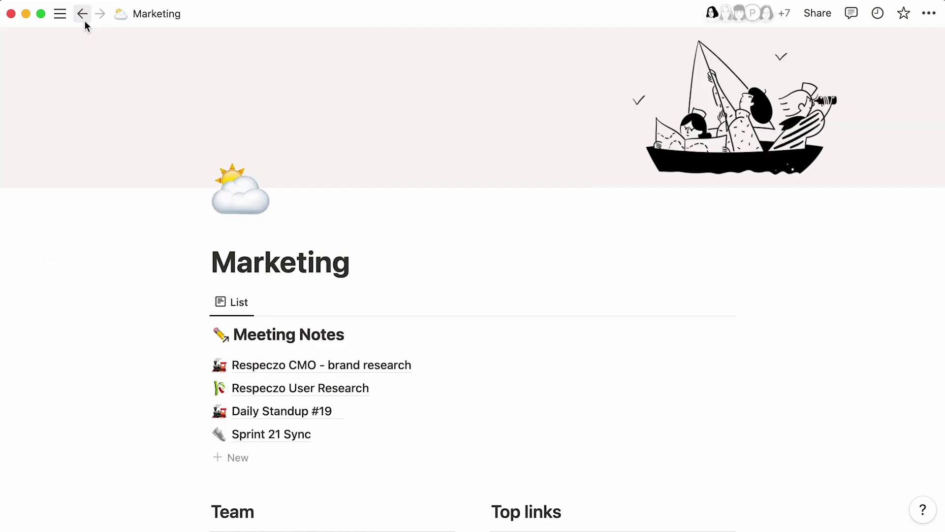
- Drag the Meeting Notes list block onto Marketing in the pinned sidebar, then collapse the sidebar
drag(201, 305, 210, 372)
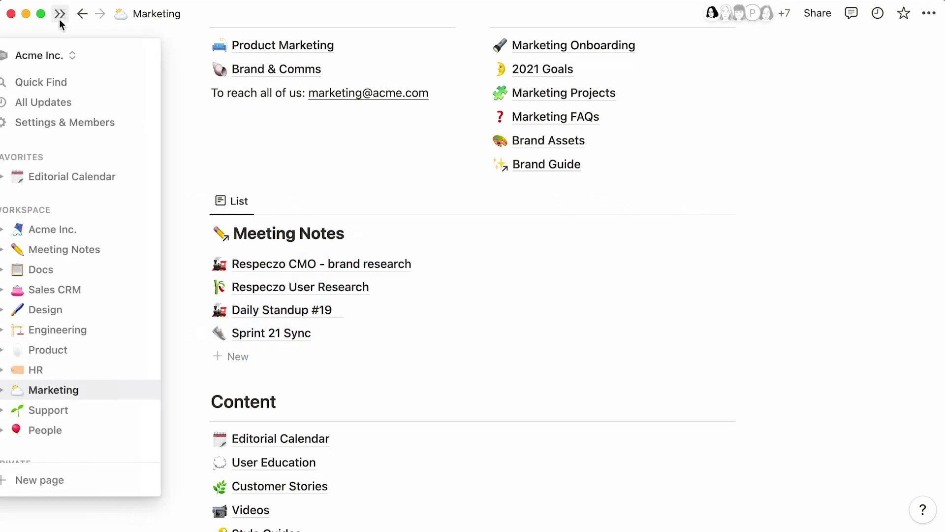
click(60, 15)
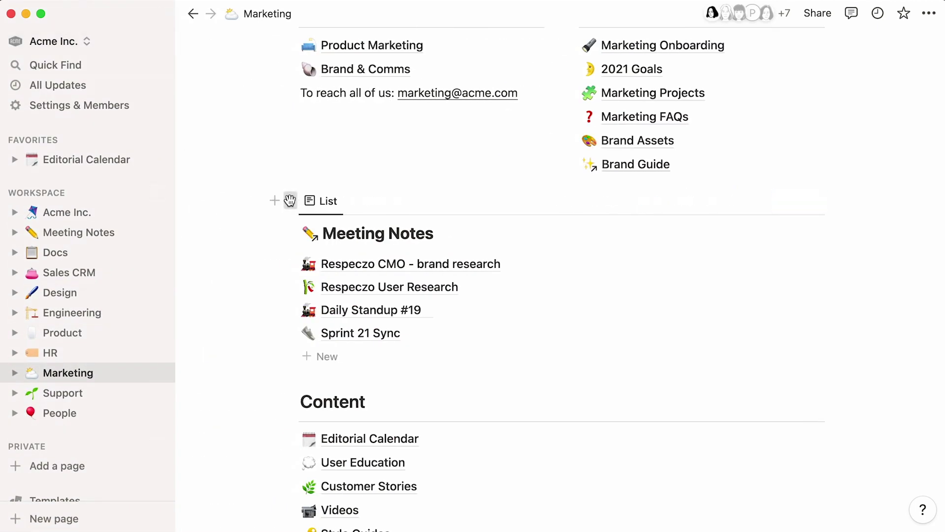
drag(289, 200, 84, 382)
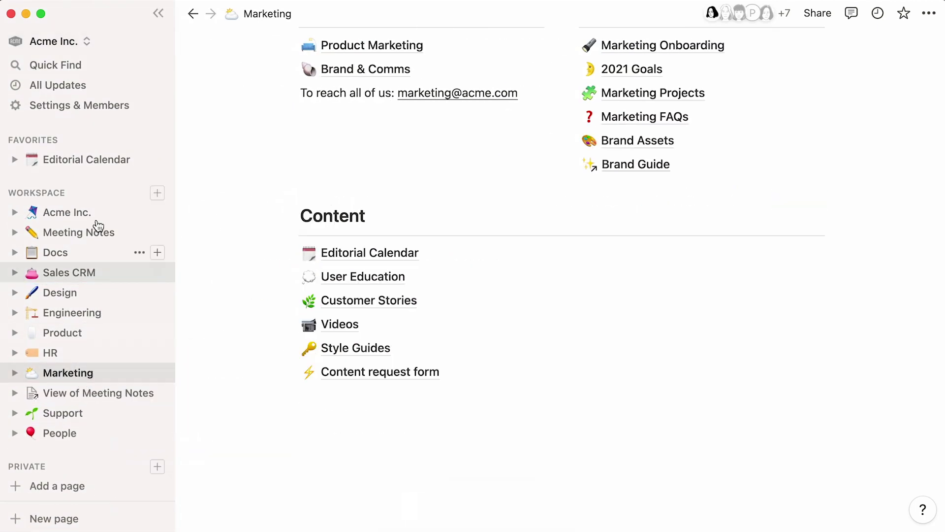
click(152, 15)
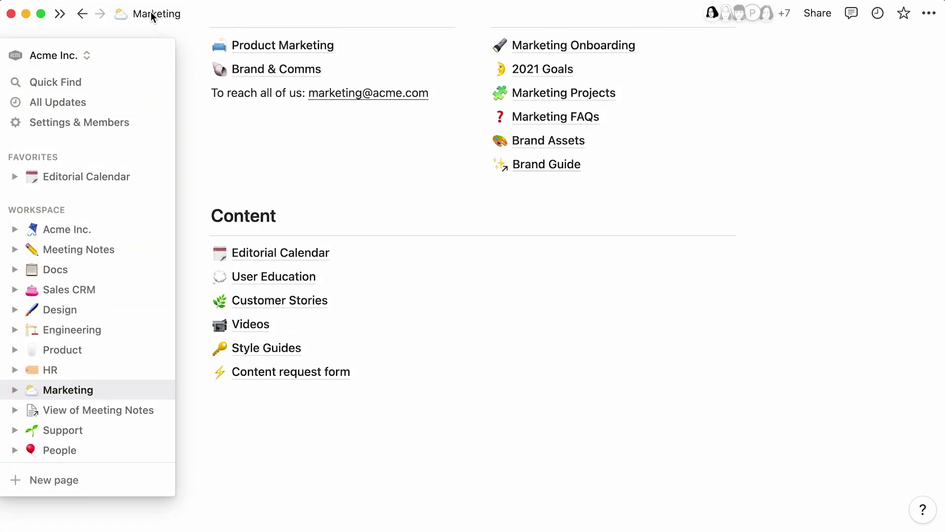
- From Editorial Calendar, go back to Marketing and open the Meeting Notes database
click(358, 253)
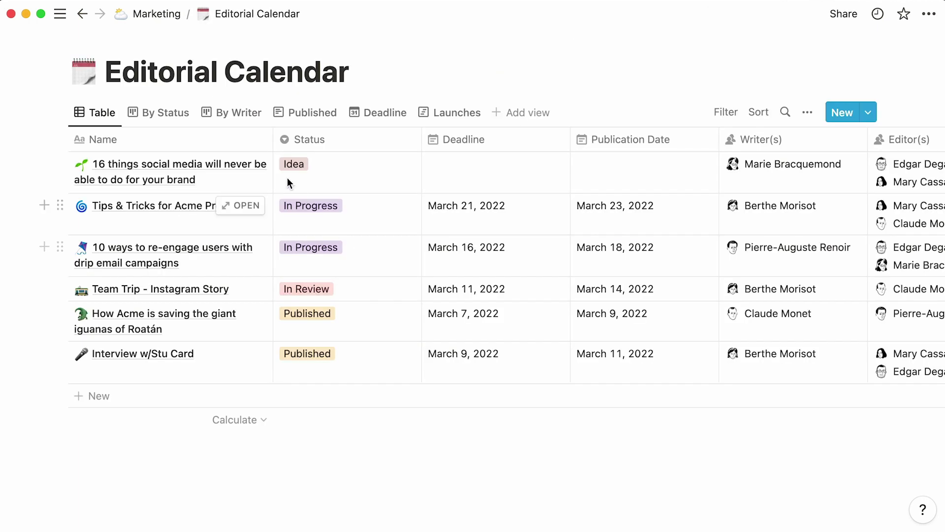
click(155, 15)
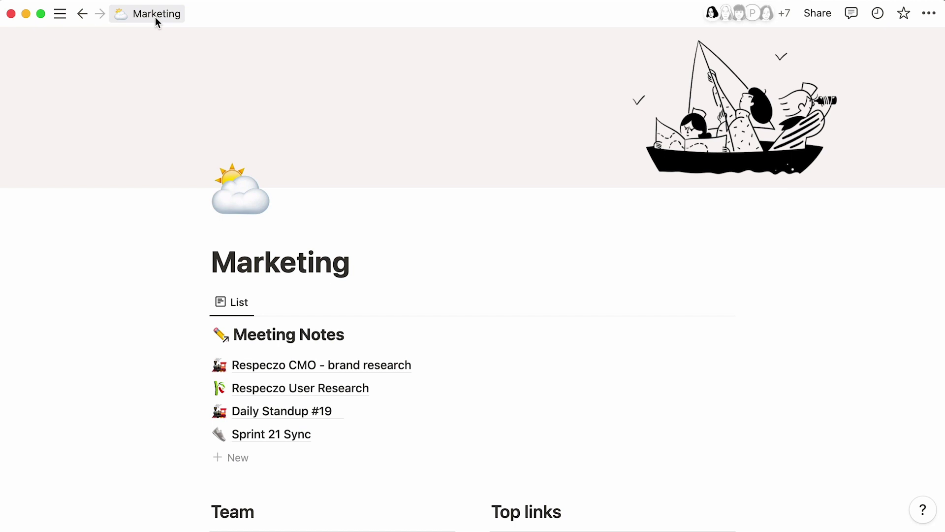
click(290, 346)
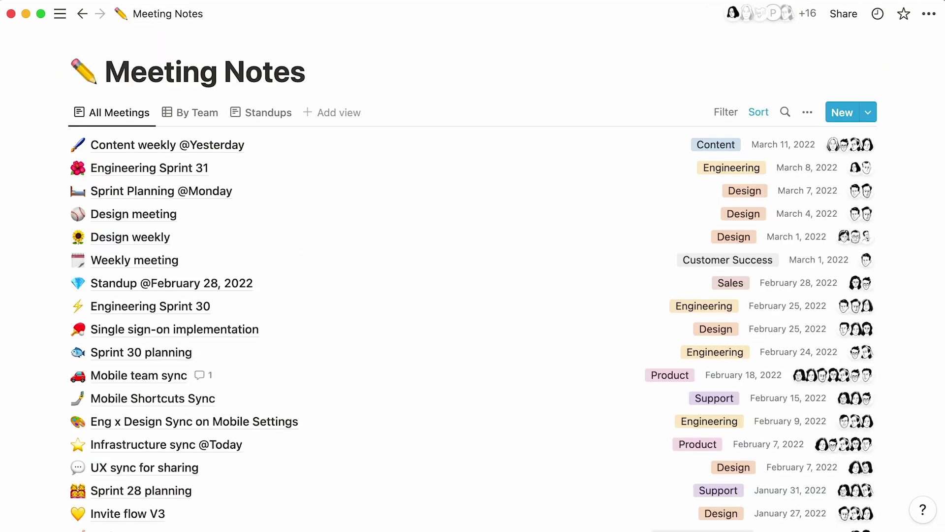